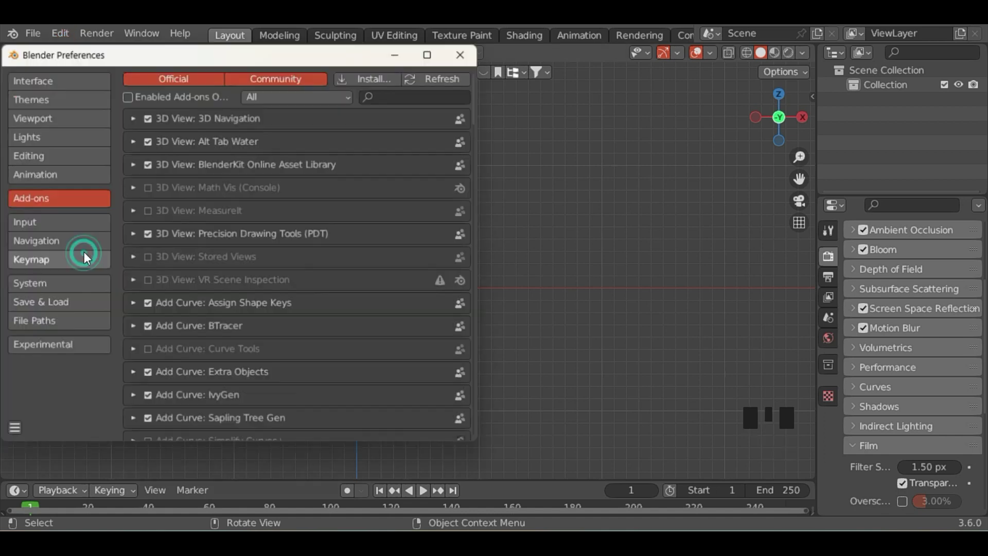
# Step: Enable the LoopTools mesh add-on, save the preferences and close them
pyautogui.click(411, 94)
pyautogui.write('LOOP')
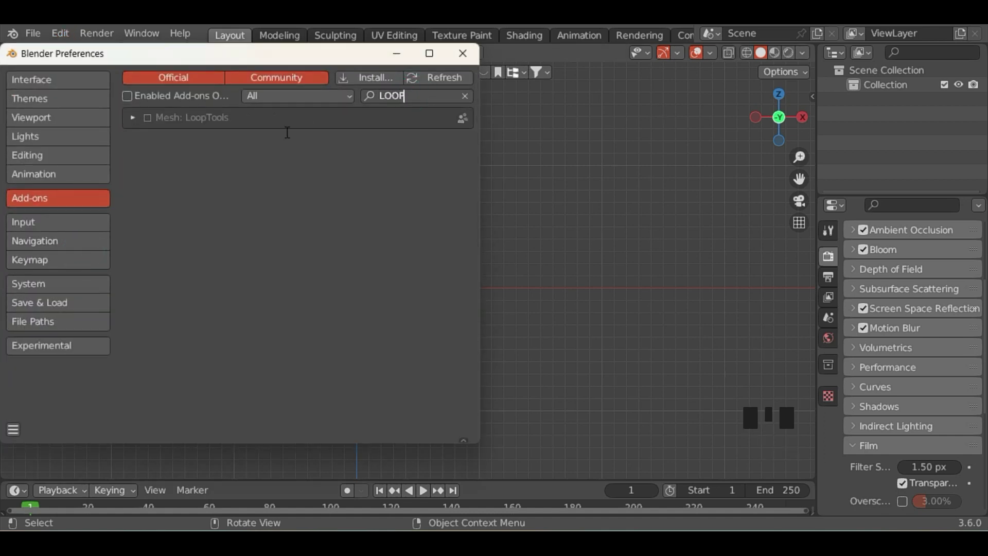
pyautogui.click(148, 118)
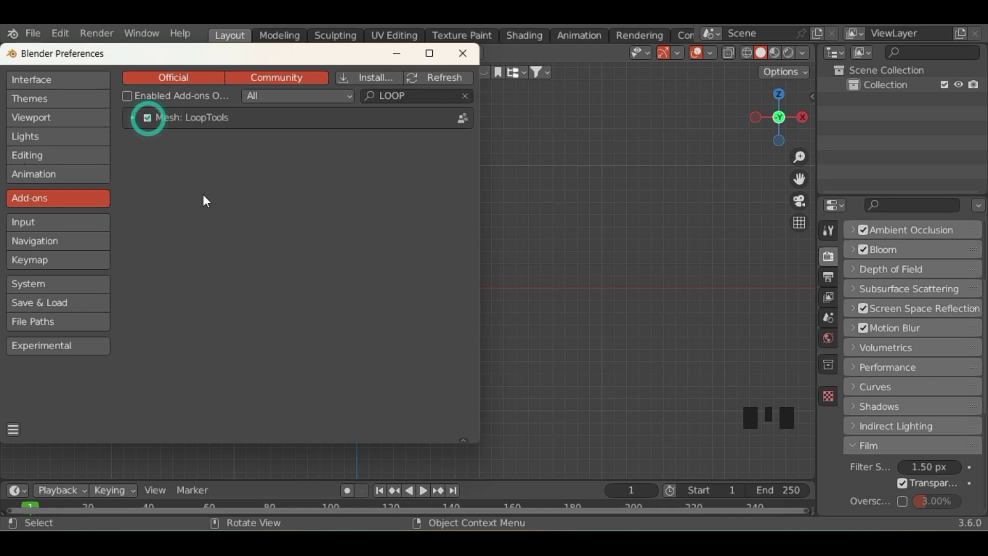
pyautogui.click(14, 432)
pyautogui.click(67, 391)
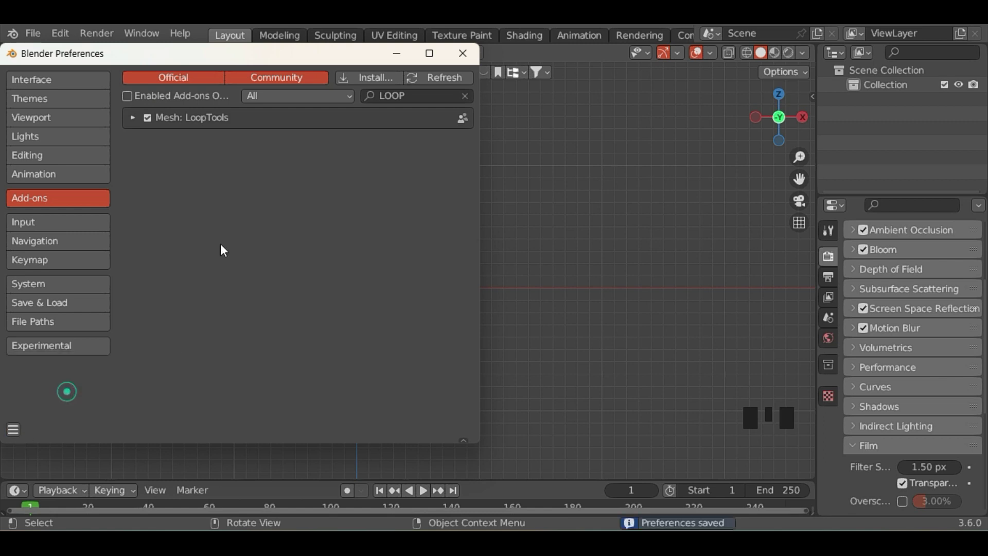
pyautogui.click(461, 54)
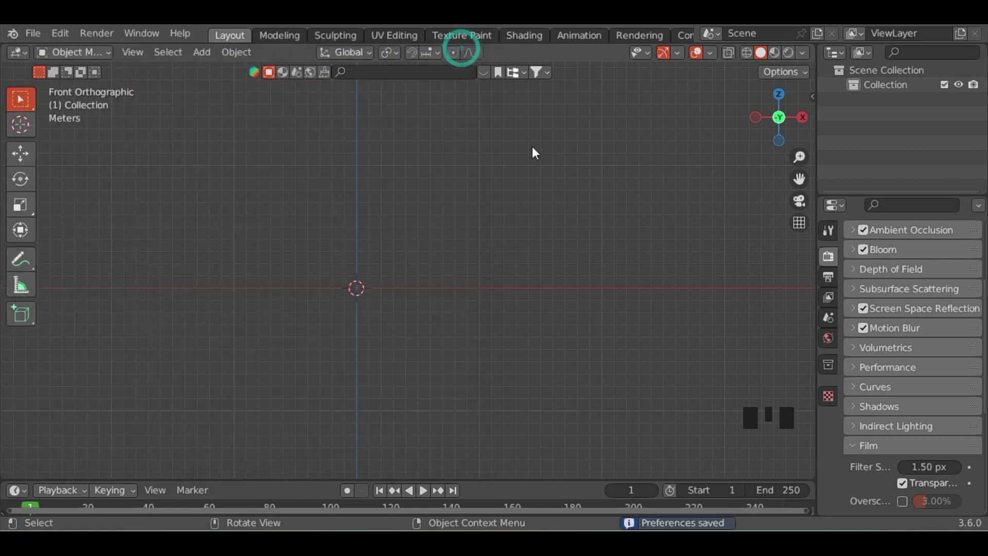
# Step: Show the viewport sidebar with its Edit tools
pyautogui.click(710, 289)
pyautogui.press('n')
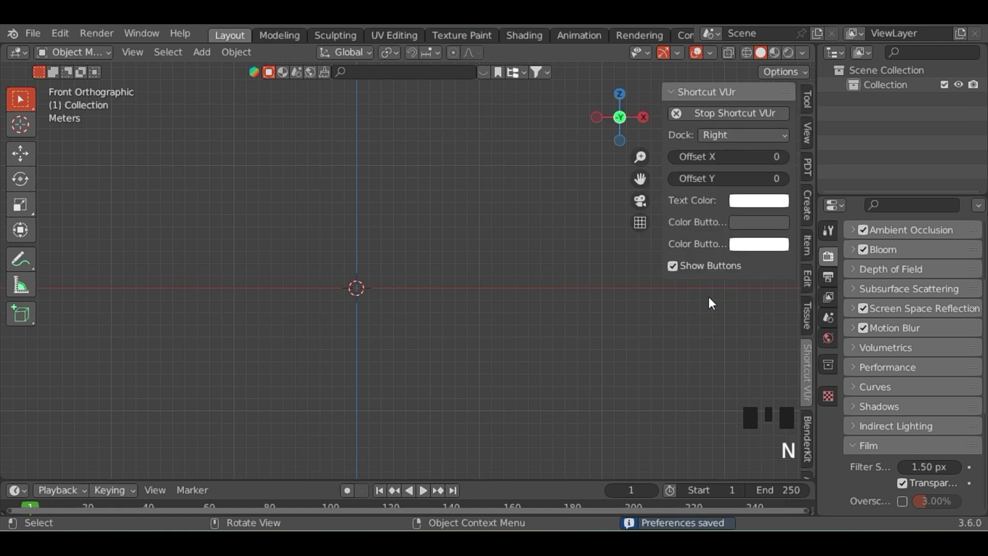
pyautogui.click(806, 279)
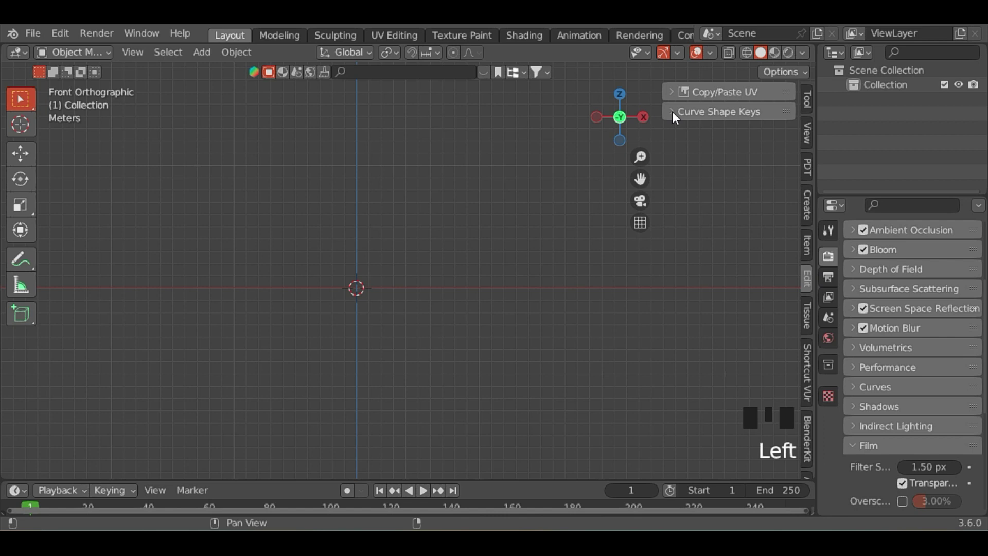
pyautogui.click(459, 213)
pyautogui.press('Tab')
pyautogui.click(416, 252)
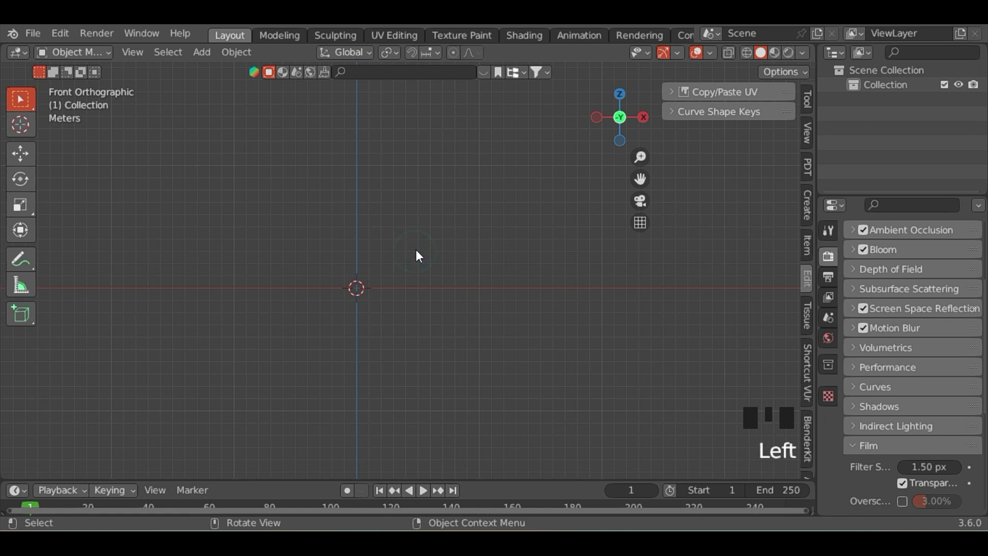
# Step: Switch to the top orthographic view and add a plane at the world origin
pyautogui.click(619, 94)
pyautogui.scroll(-2, 466, 289)
pyautogui.scroll(4, 475, 185)
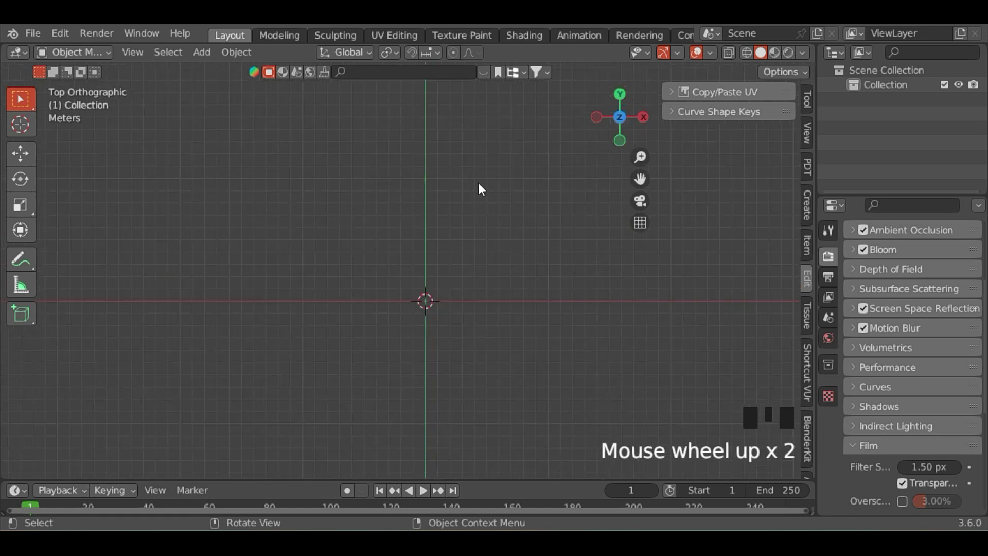
pyautogui.press('q')
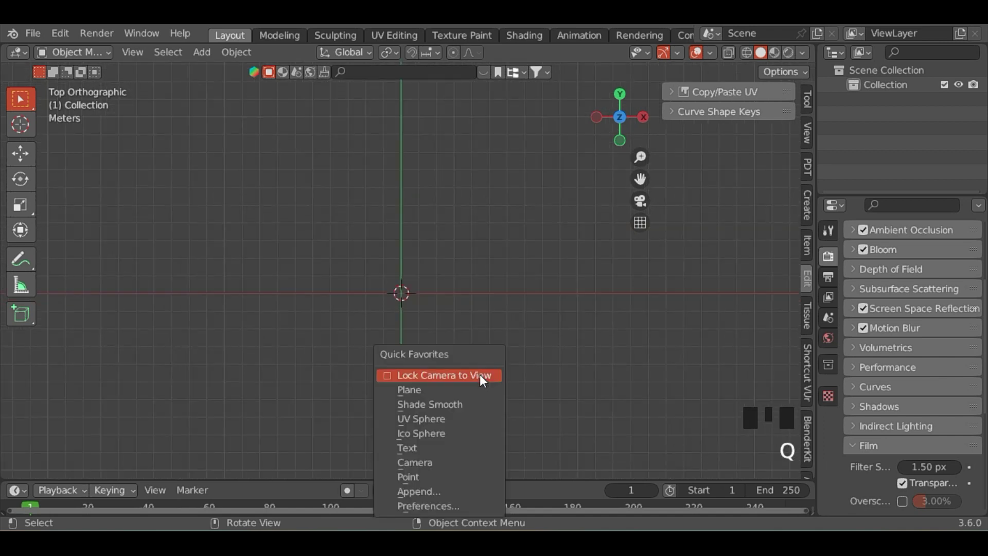
pyautogui.click(425, 390)
pyautogui.scroll(3, 372, 280)
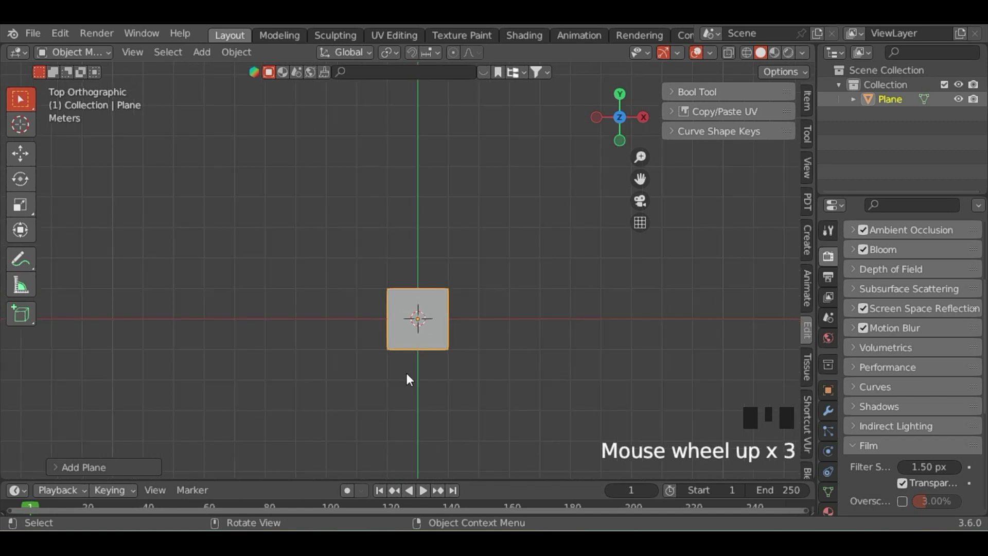
# Step: Stretch the plane along the X axis to about 8.5 times its width
pyautogui.press('s')
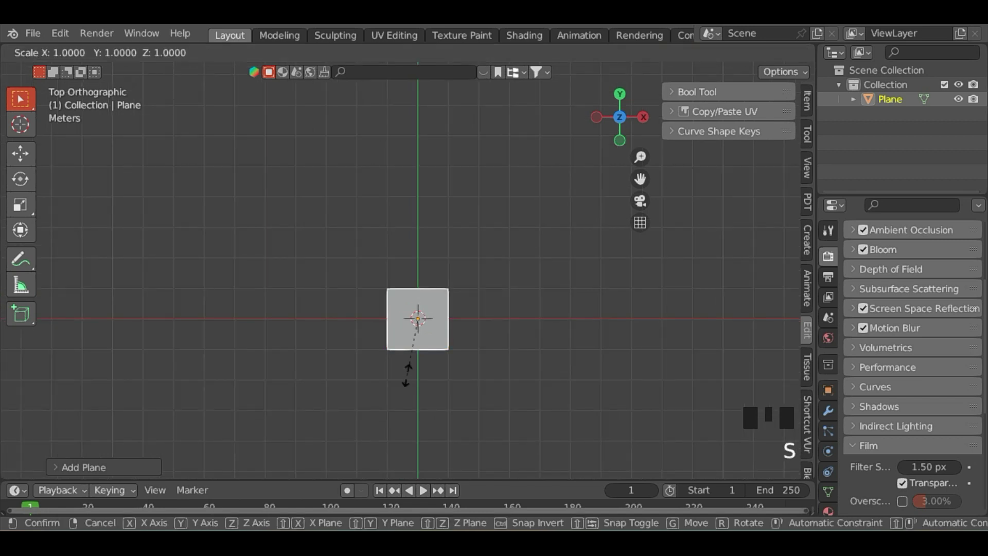
pyautogui.press('x')
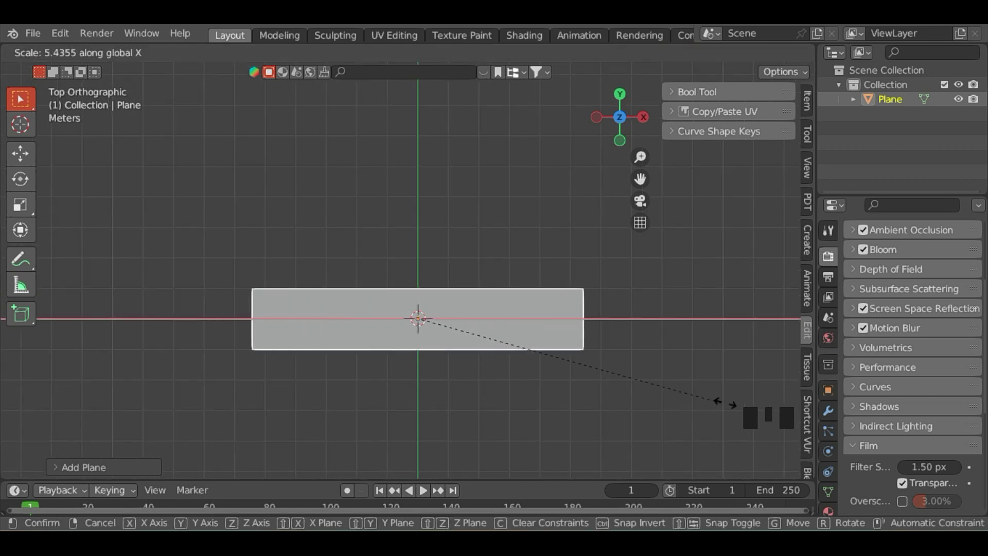
pyautogui.click(80, 449)
pyautogui.click(517, 232)
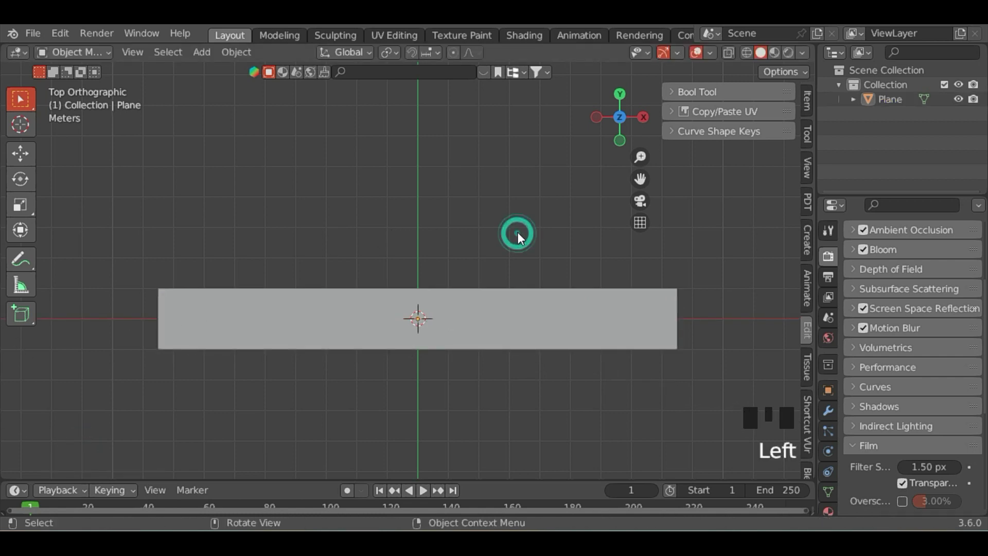
# Step: Divide the plane in Edit Mode with 26 evenly spaced vertical loop cuts, leaving them unslid
pyautogui.click(432, 345)
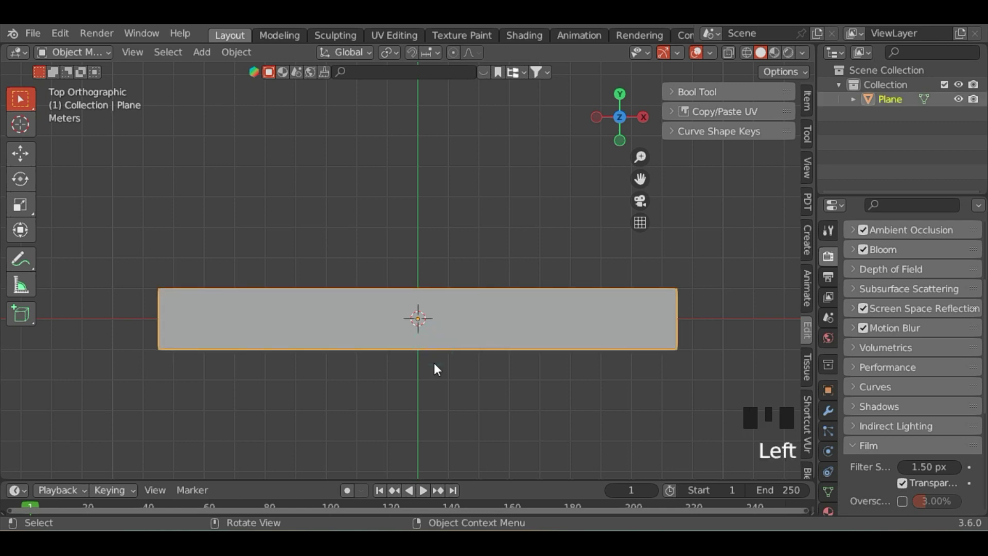
pyautogui.press('Tab')
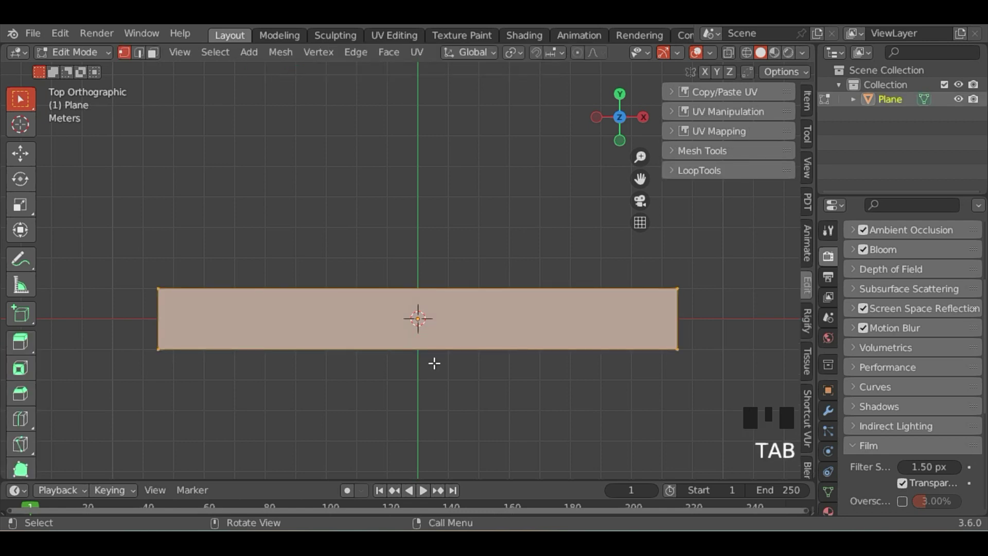
pyautogui.hotkey('ctrl', 'r')
pyautogui.scroll(20, 434, 363)
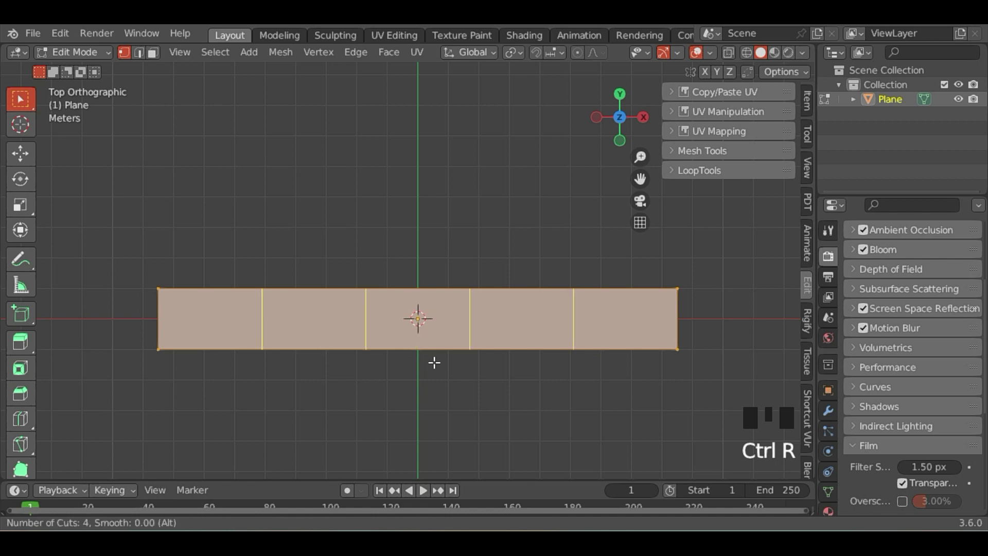
pyautogui.scroll(5, 427, 364)
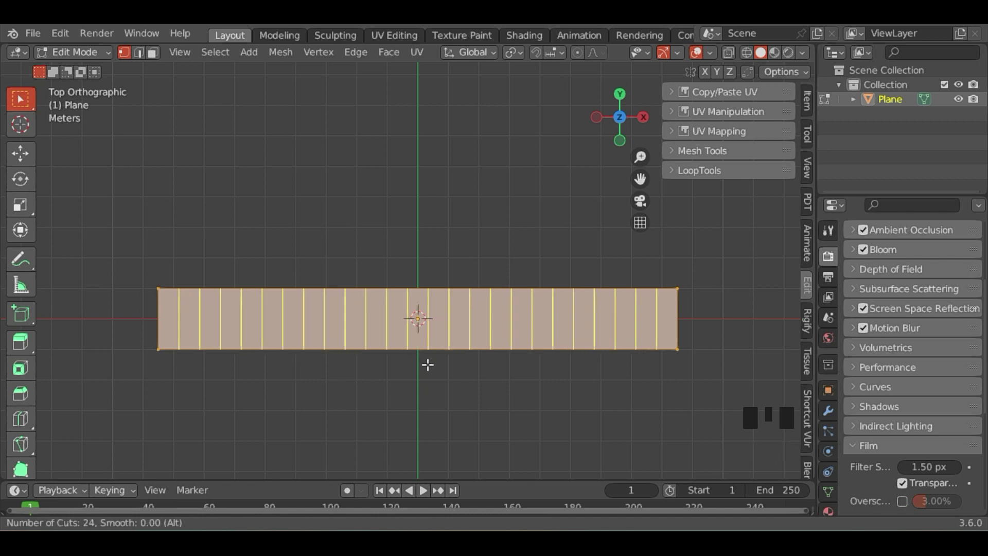
pyautogui.click(427, 365)
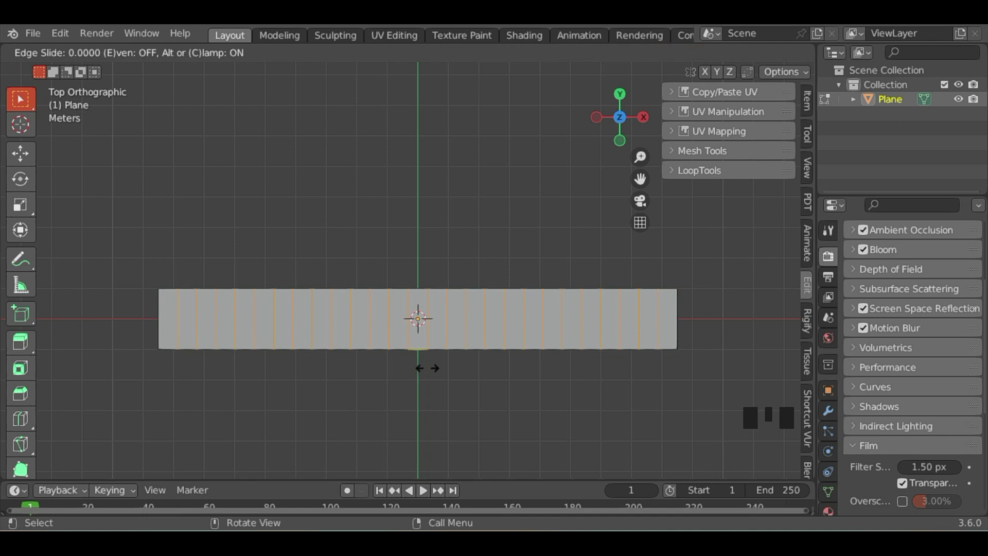
pyautogui.click(427, 368)
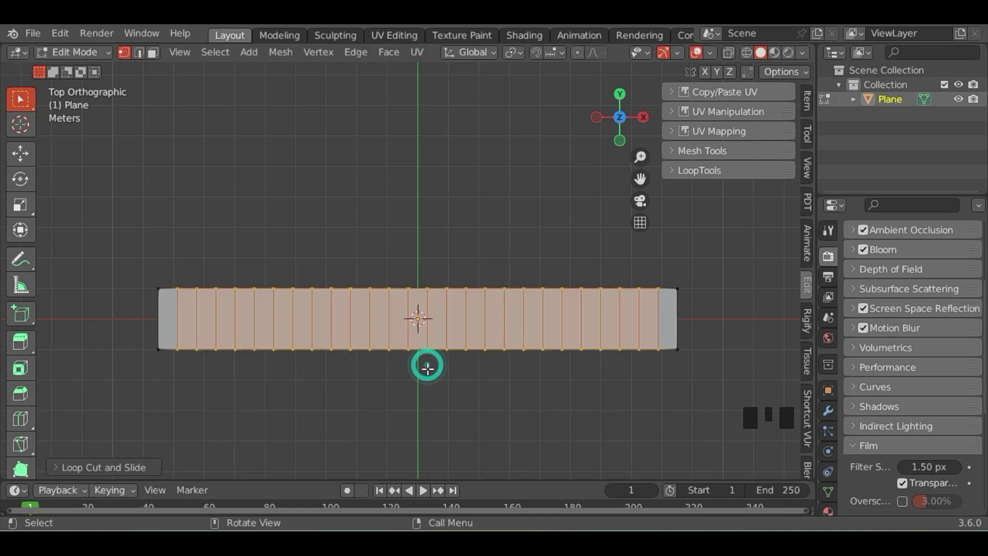
# Step: Raise the second vertex from the left on the plane's upper edge by about 2 m to form a peak
pyautogui.click(247, 190)
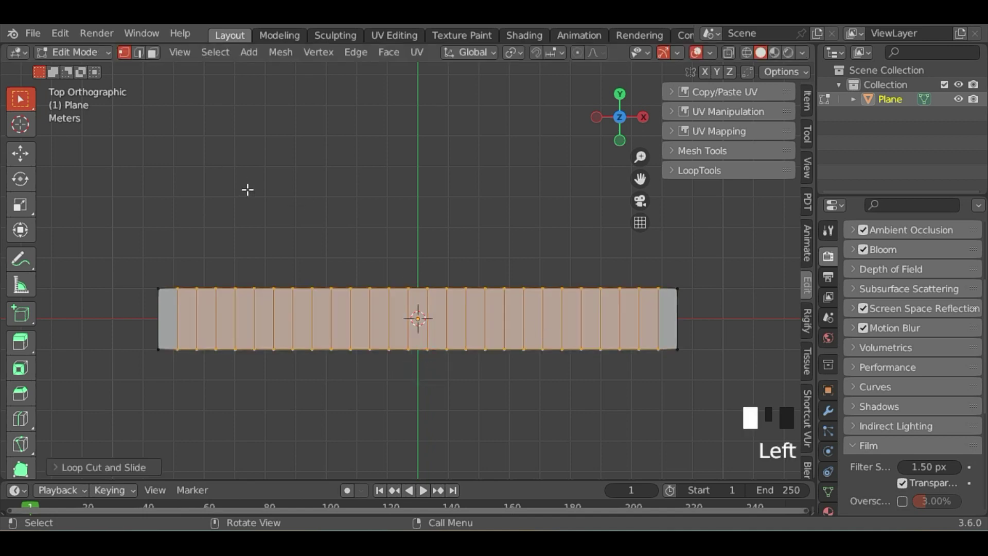
pyautogui.click(156, 273)
pyautogui.moveTo(156, 274); pyautogui.dragTo(171, 321)
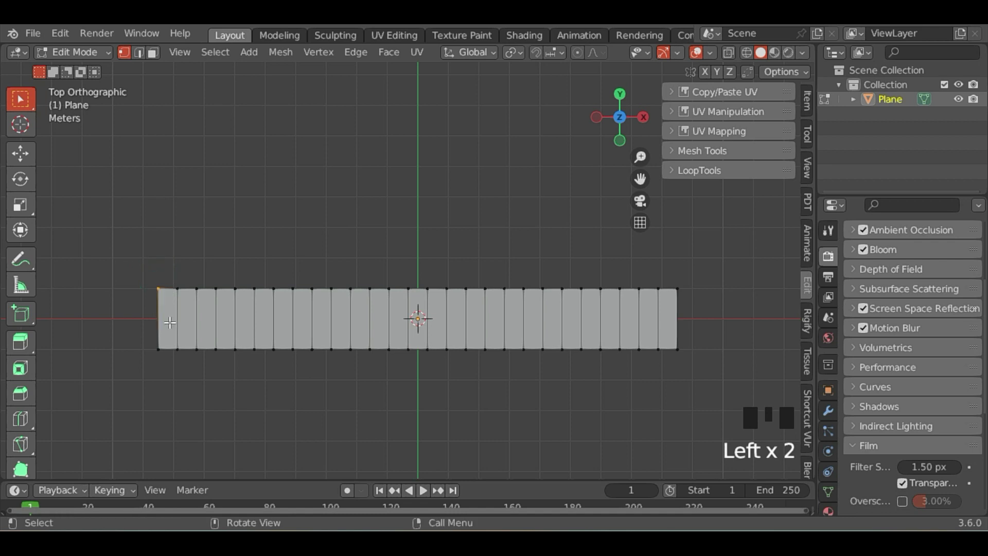
pyautogui.click(174, 222)
pyautogui.click(171, 286)
pyautogui.press('g')
pyautogui.click(160, 186)
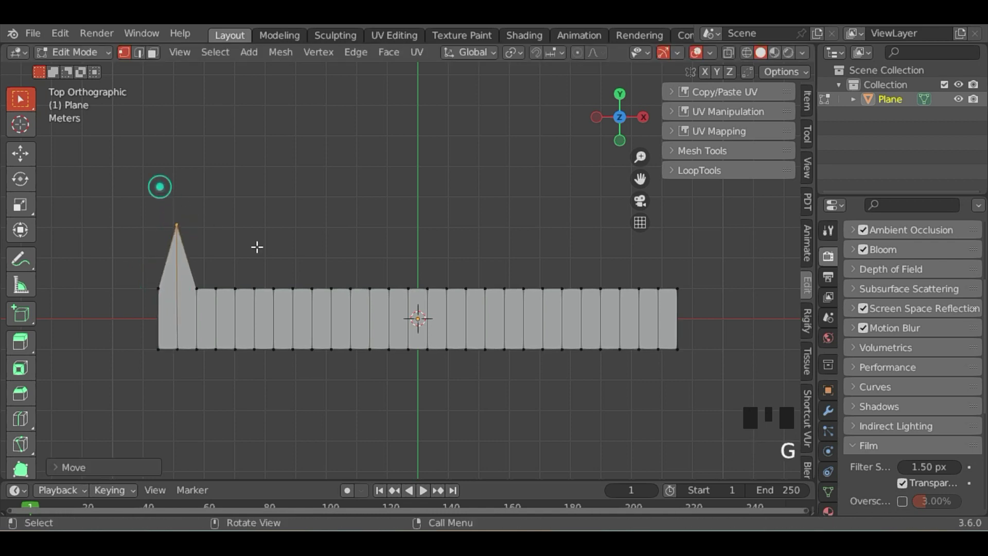
# Step: Lower the upper edge's seventh vertex about 0.67 m and raise its thirteenth about 1.7 m along Y
pyautogui.click(272, 275)
pyautogui.press('g')
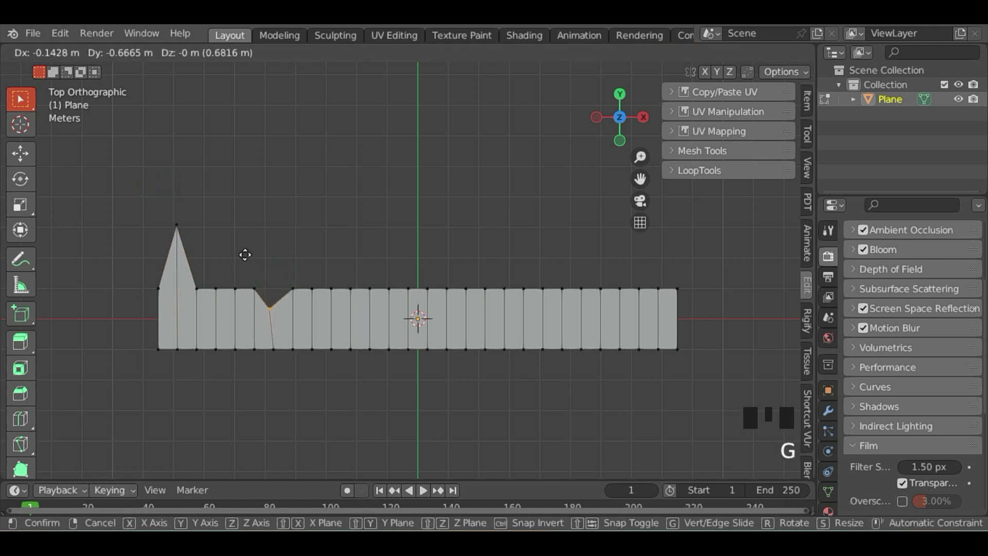
pyautogui.press('y')
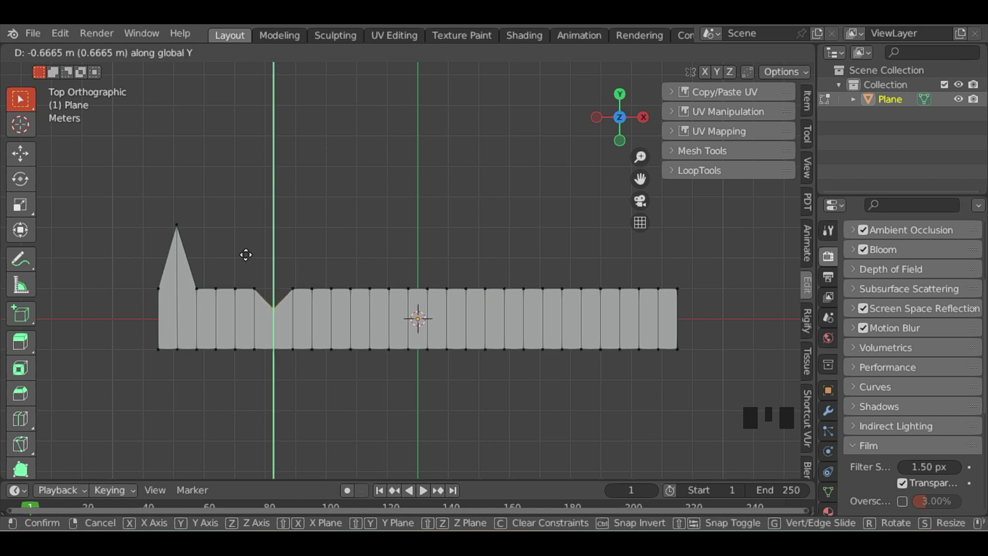
pyautogui.click(245, 255)
pyautogui.click(388, 286)
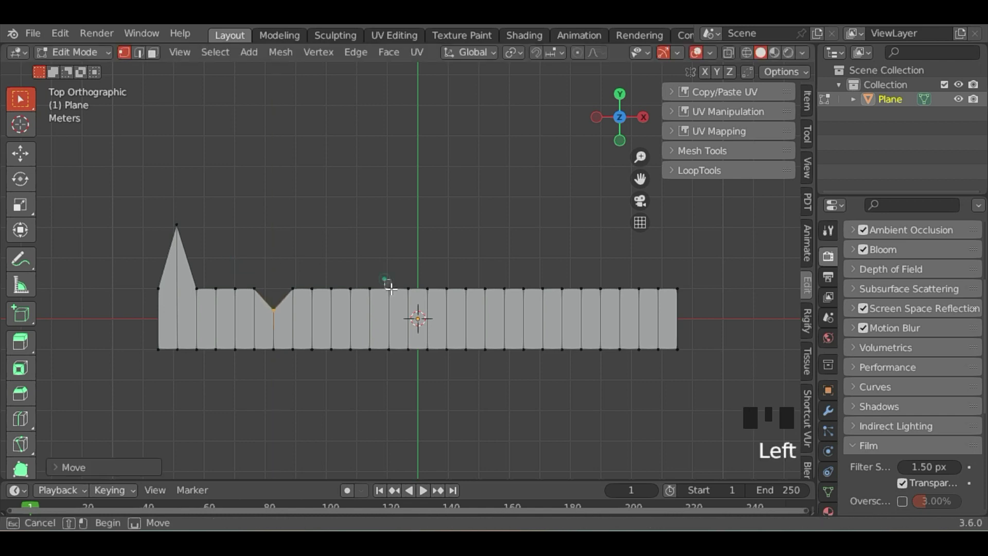
pyautogui.press('g')
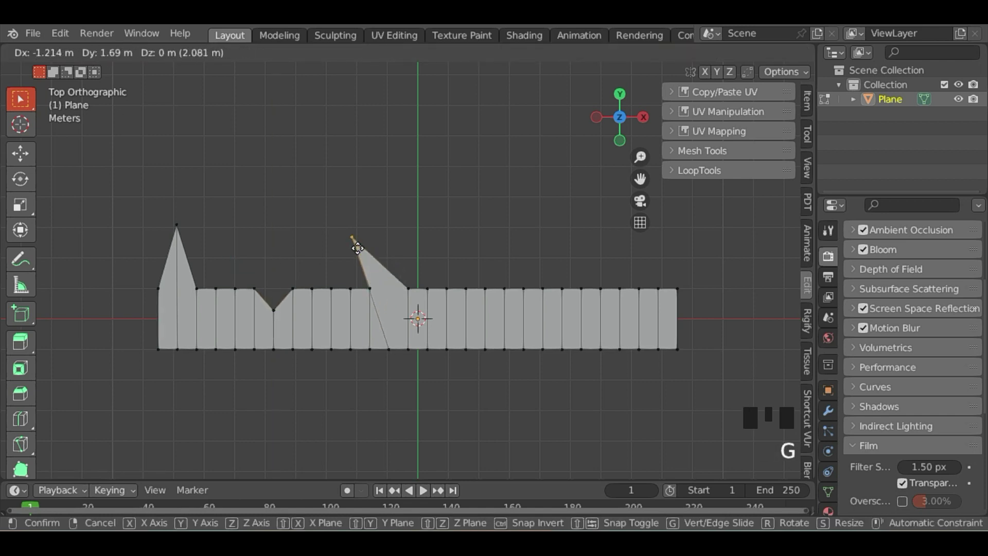
pyautogui.press('y')
pyautogui.click(360, 247)
# Step: Lower the nineteenth vertex of the plane's upper edge slightly along Y to form a shallow dip
pyautogui.click(501, 283)
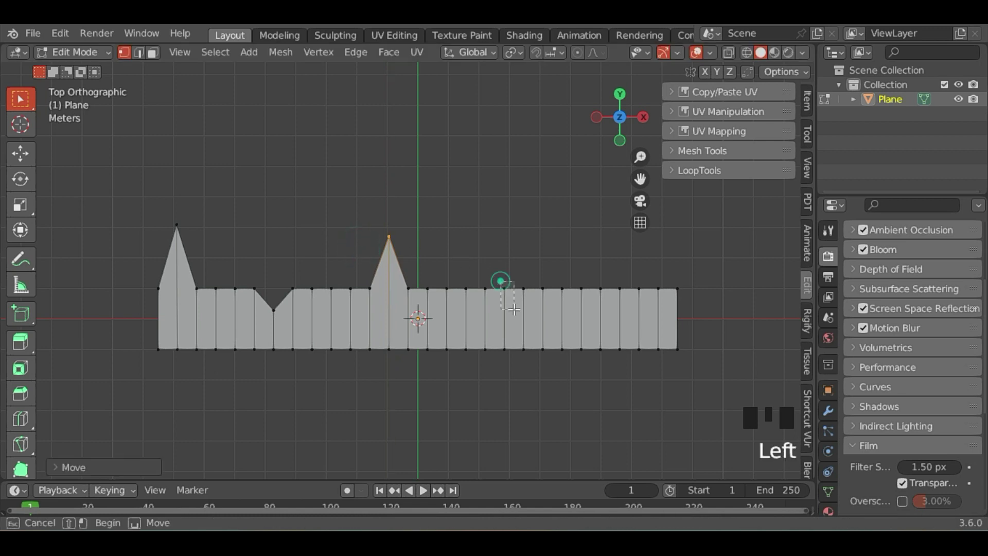
pyautogui.press('g')
pyautogui.press('y')
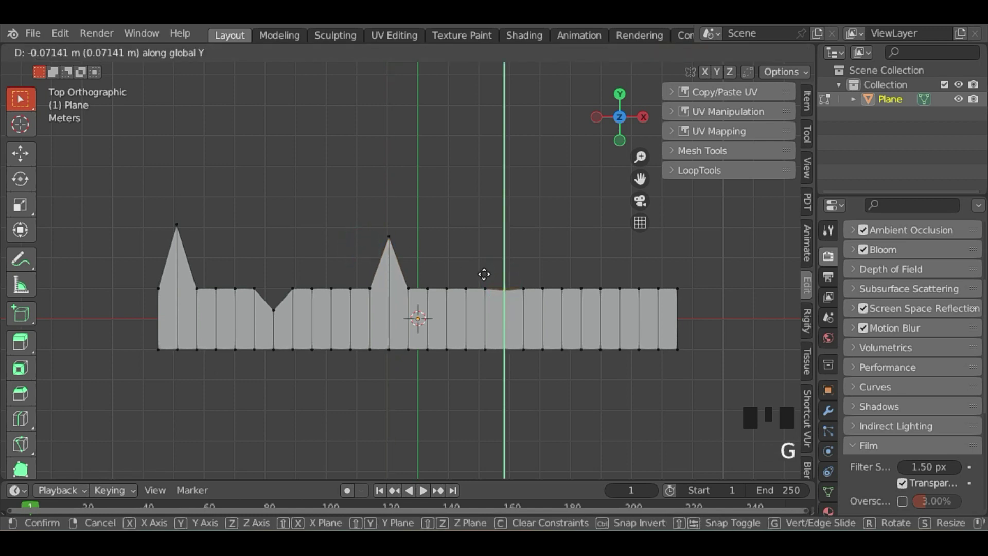
pyautogui.click(485, 283)
pyautogui.scroll(-1, 482, 282)
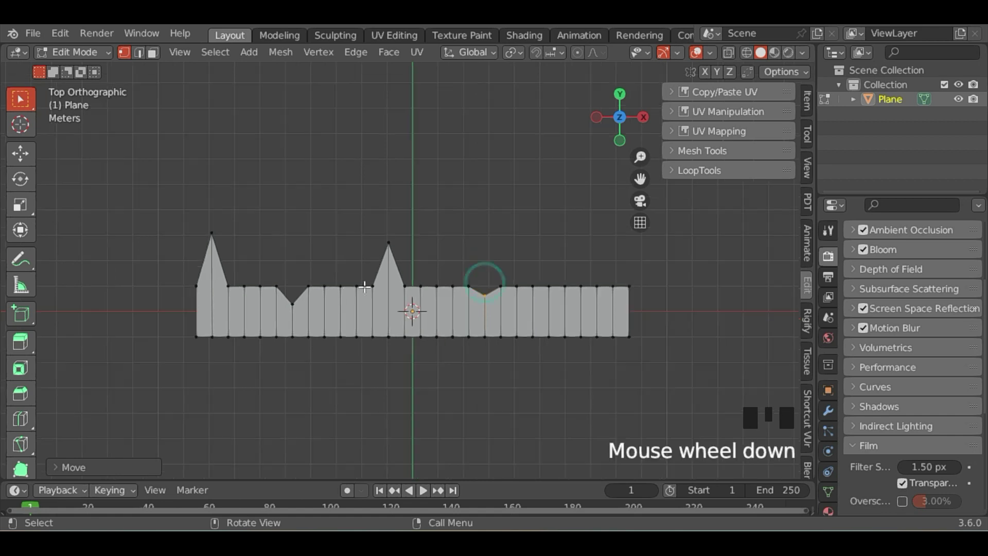
# Step: Move the plane's upper-right corner vertex down along Y to slope that end of the upper edge
pyautogui.click(595, 247)
pyautogui.moveTo(628, 274); pyautogui.dragTo(643, 323)
pyautogui.press('g')
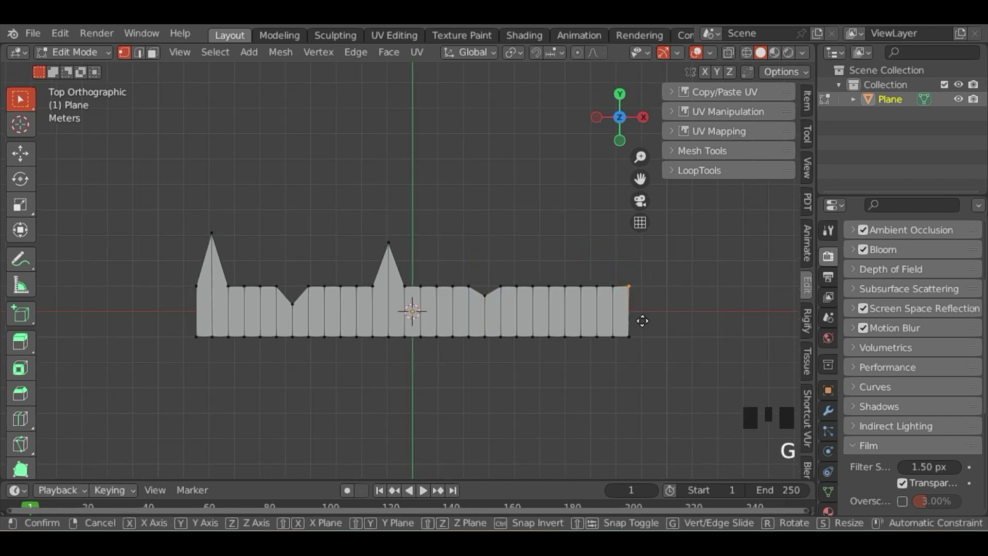
pyautogui.press('y')
pyautogui.click(643, 337)
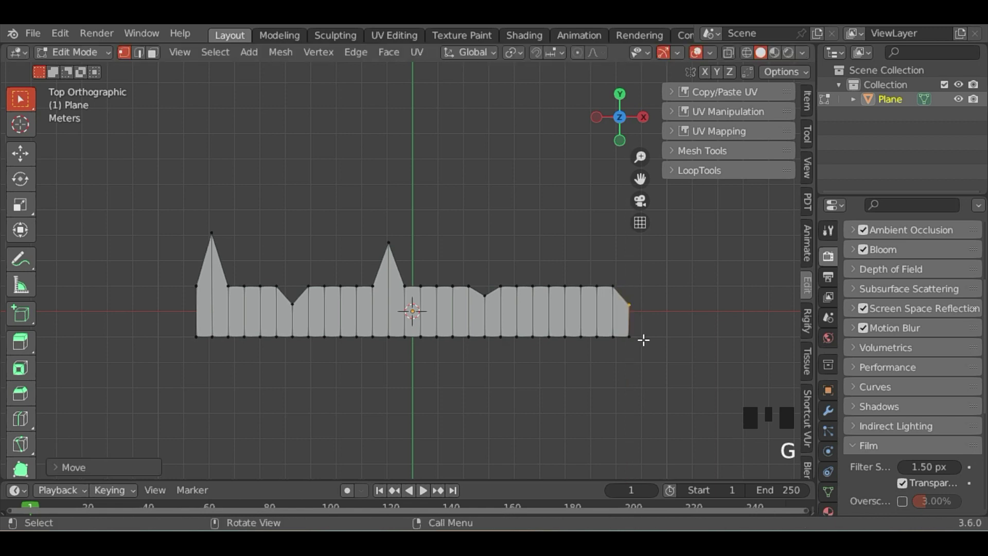
# Step: Raise the twenty-third vertex of the plane's upper edge along Y to form a third peak, and clear the selection
pyautogui.click(545, 273)
pyautogui.press('g')
pyautogui.press('y')
pyautogui.click(536, 268)
pyautogui.click(503, 227)
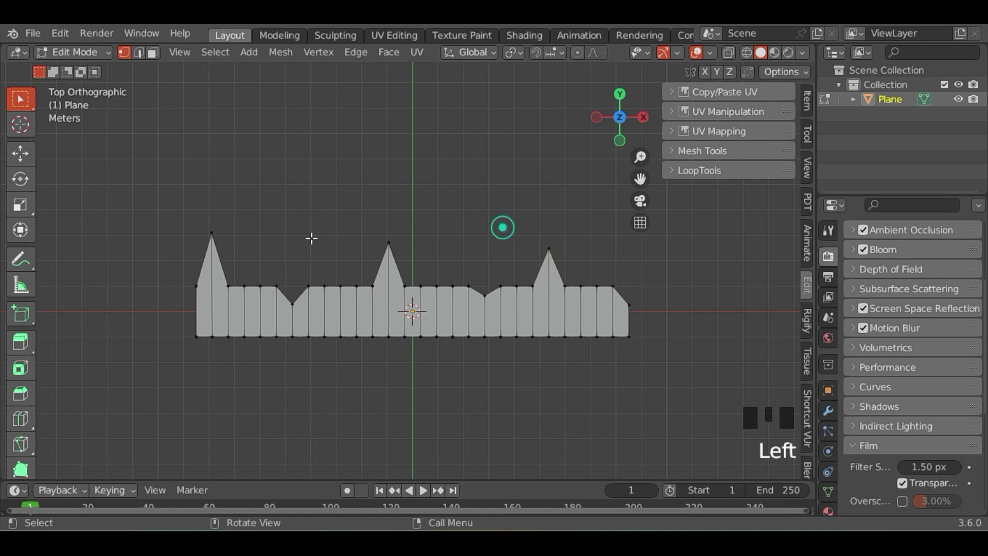
# Step: Smooth the plane's upper edge with LoopTools Curve through its three peaks, two dips and lowered corner vertex, and clear the selection
pyautogui.moveTo(178, 230); pyautogui.dragTo(232, 251)
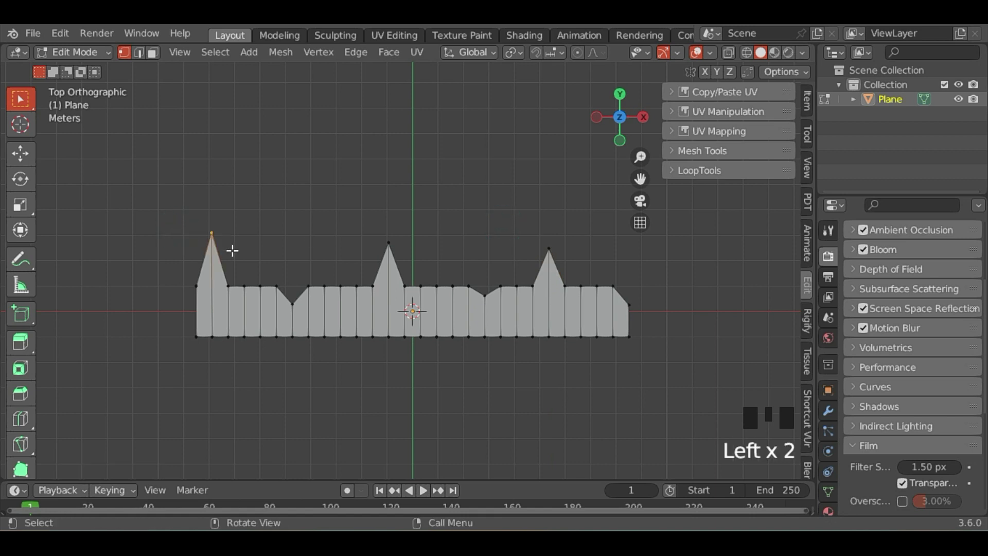
pyautogui.keyDown('shift'); pyautogui.click(268, 290); pyautogui.keyUp('shift')
pyautogui.keyDown('shift'); pyautogui.click(363, 224); pyautogui.keyUp('shift')
pyautogui.keyDown('shift'); pyautogui.moveTo(492, 216); pyautogui.dragTo(576, 258); pyautogui.keyUp('shift')
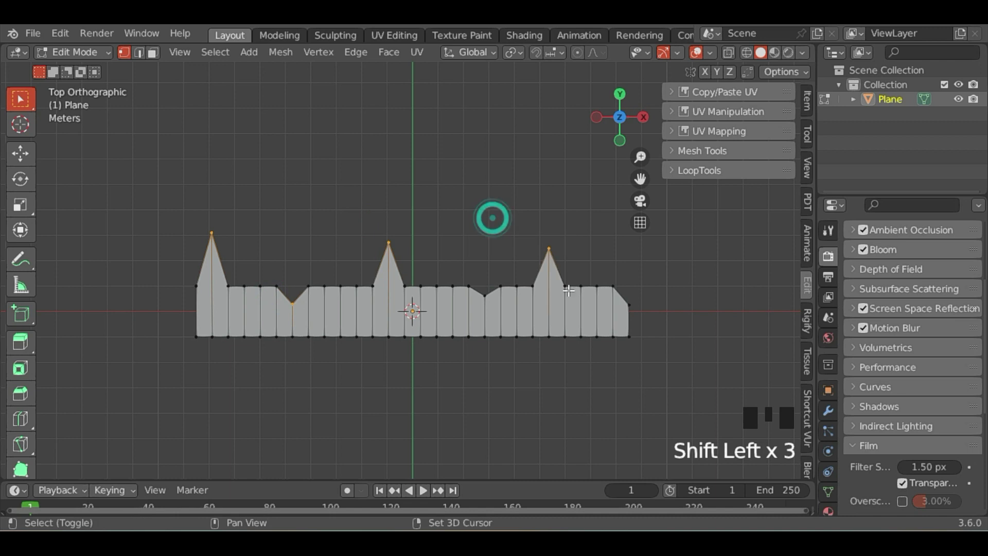
pyautogui.keyDown('shift'); pyautogui.click(473, 293); pyautogui.keyUp('shift')
pyautogui.keyDown('shift'); pyautogui.click(627, 306); pyautogui.keyUp('shift')
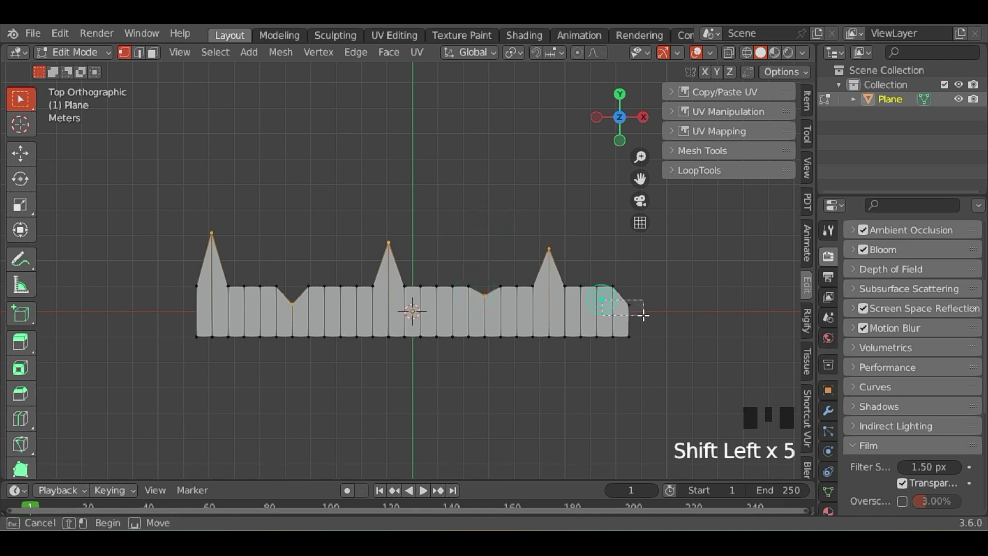
pyautogui.click(667, 169)
pyautogui.click(739, 225)
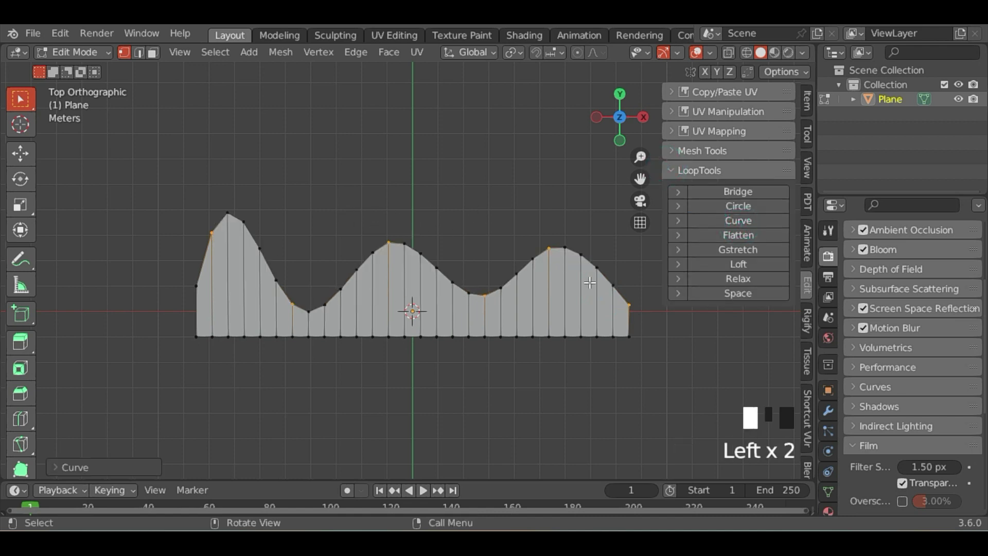
pyautogui.click(296, 209)
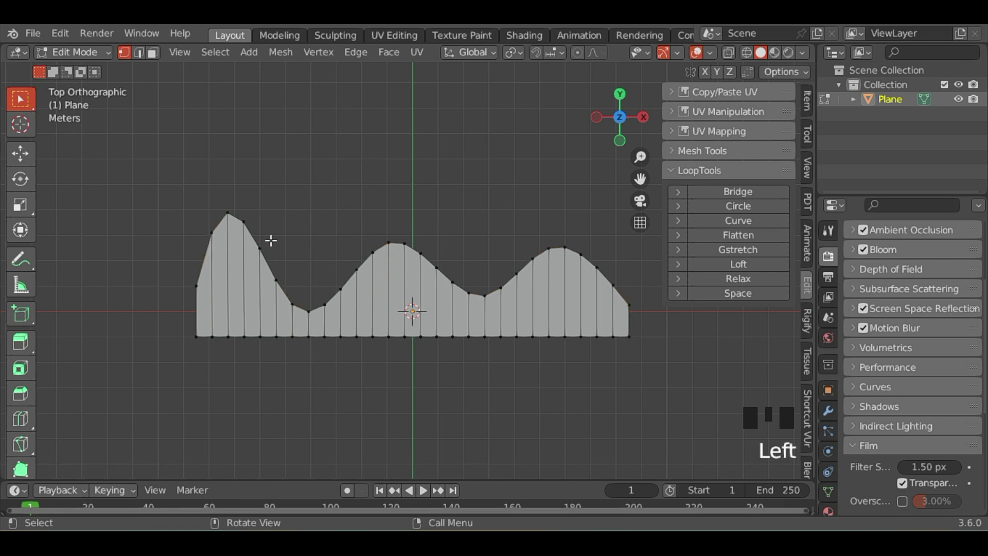
# Step: Select all vertices of the plane's straight bottom edge and move them down along Y
pyautogui.scroll(-1, 201, 264)
pyautogui.moveTo(184, 316); pyautogui.dragTo(565, 357)
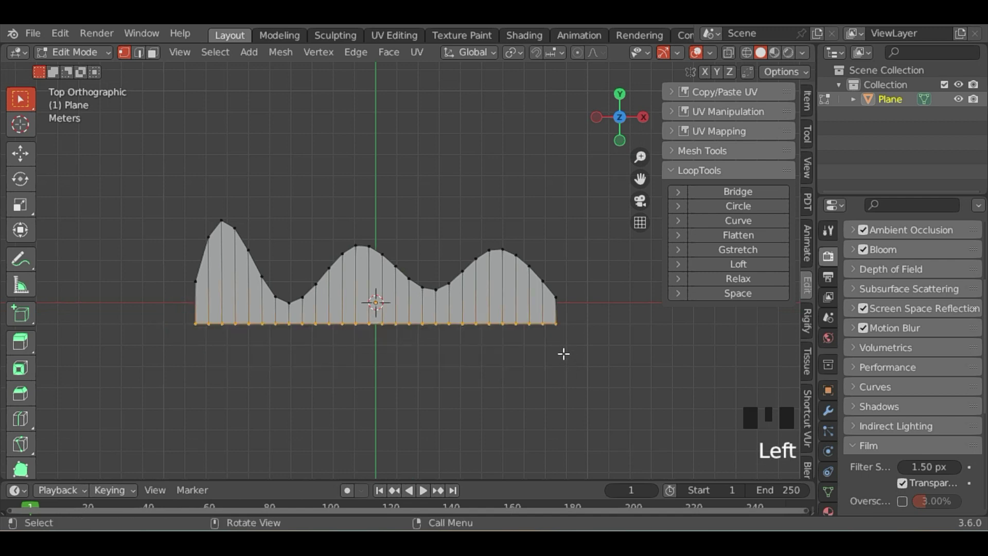
pyautogui.press('g')
pyautogui.press('y')
pyautogui.click(556, 369)
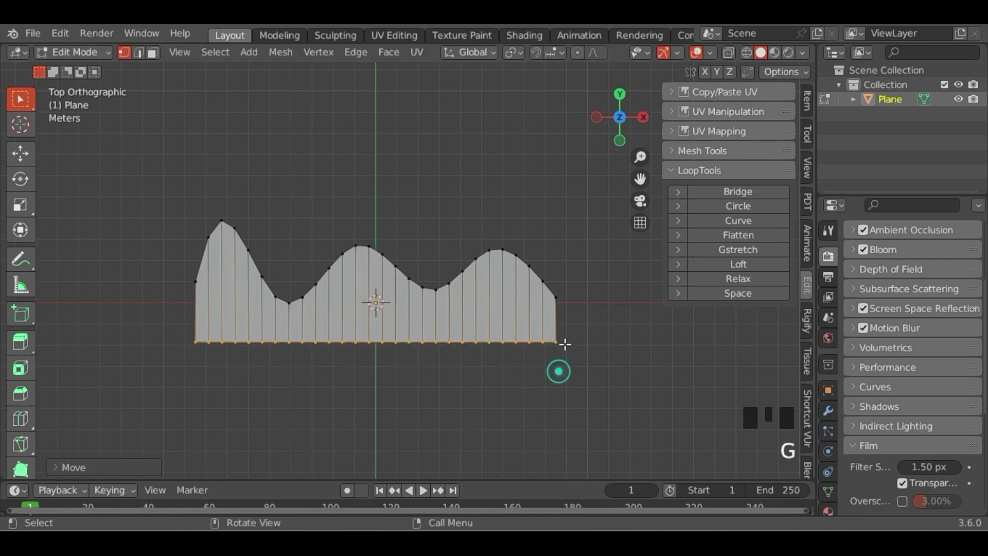
# Step: Stretch the bottom edge onto a wavy freehand annotation stroke drawn below the mesh, using Gstretch with Annotation as its source
pyautogui.click(676, 249)
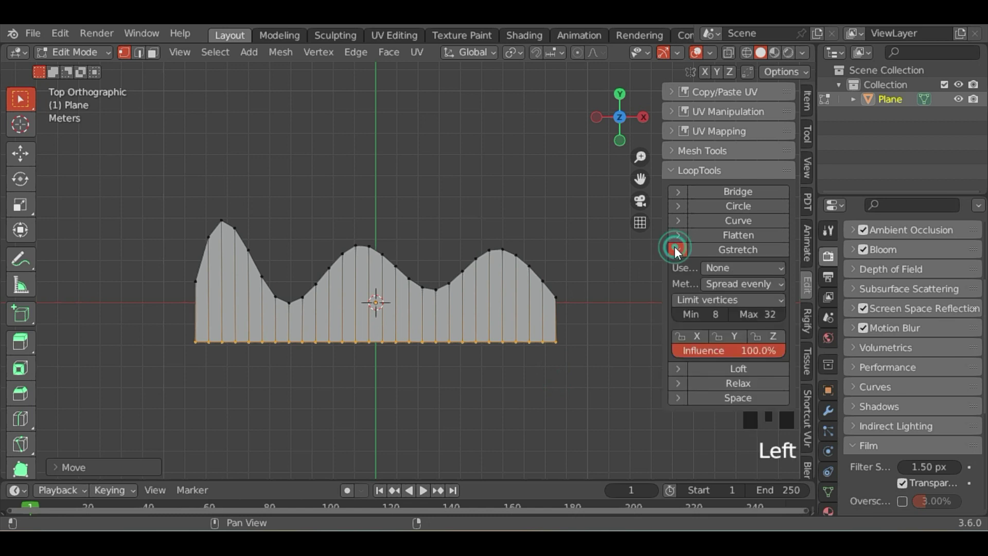
pyautogui.click(710, 268)
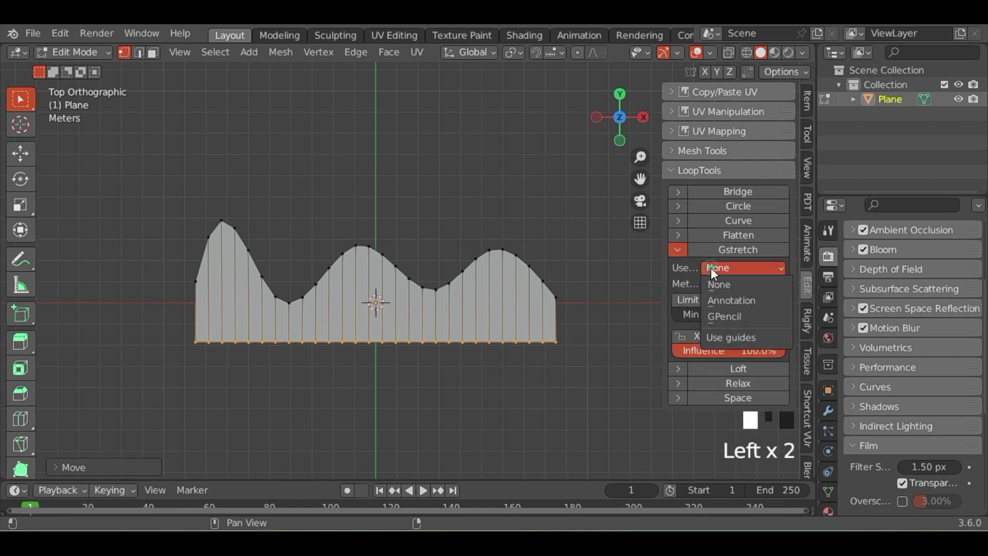
pyautogui.click(722, 301)
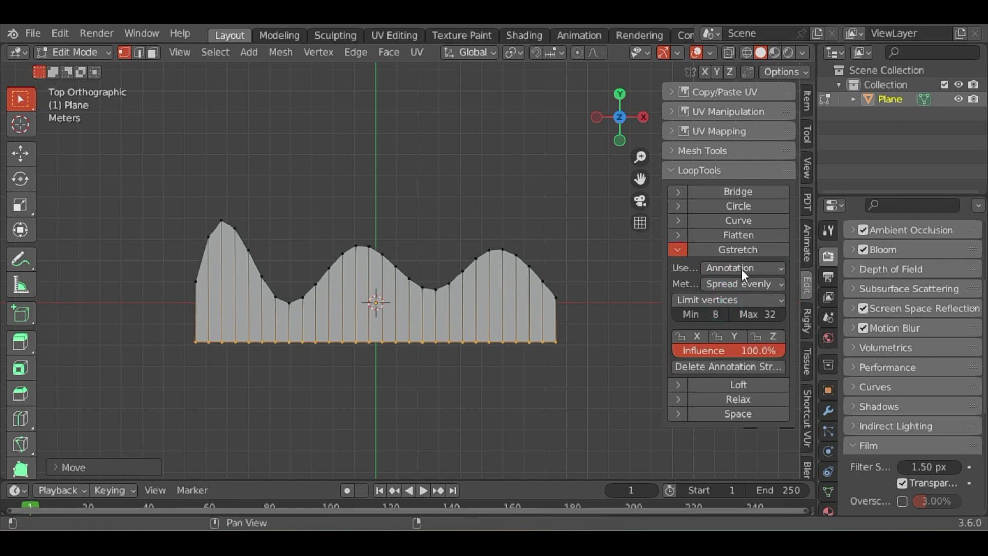
pyautogui.click(12, 262)
pyautogui.moveTo(598, 385)
pyautogui.mouseDown()
pyautogui.moveTo(480, 419)
pyautogui.moveTo(359, 435)
pyautogui.moveTo(290, 418)
pyautogui.moveTo(251, 424)
pyautogui.moveTo(183, 415)
pyautogui.moveTo(158, 395)
pyautogui.mouseUp()
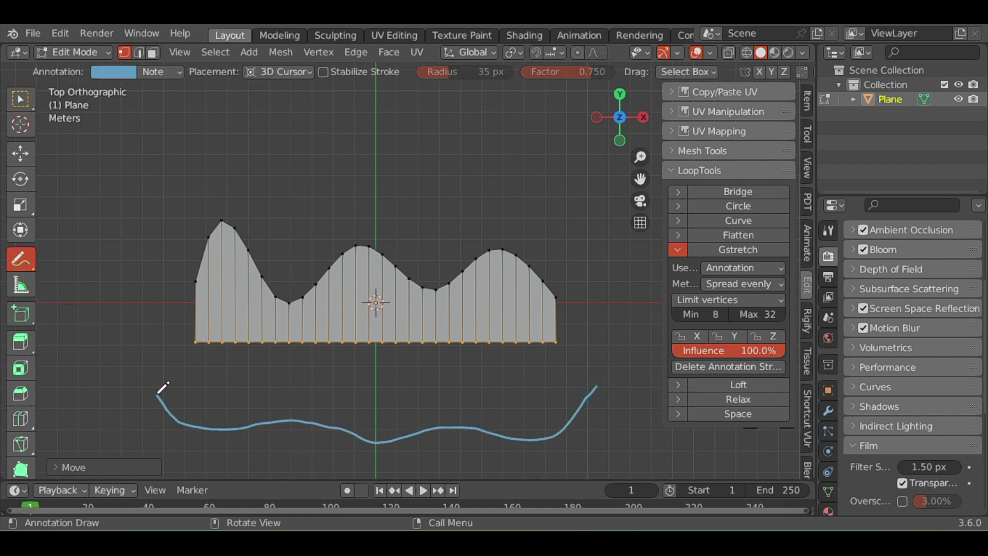
pyautogui.click(735, 249)
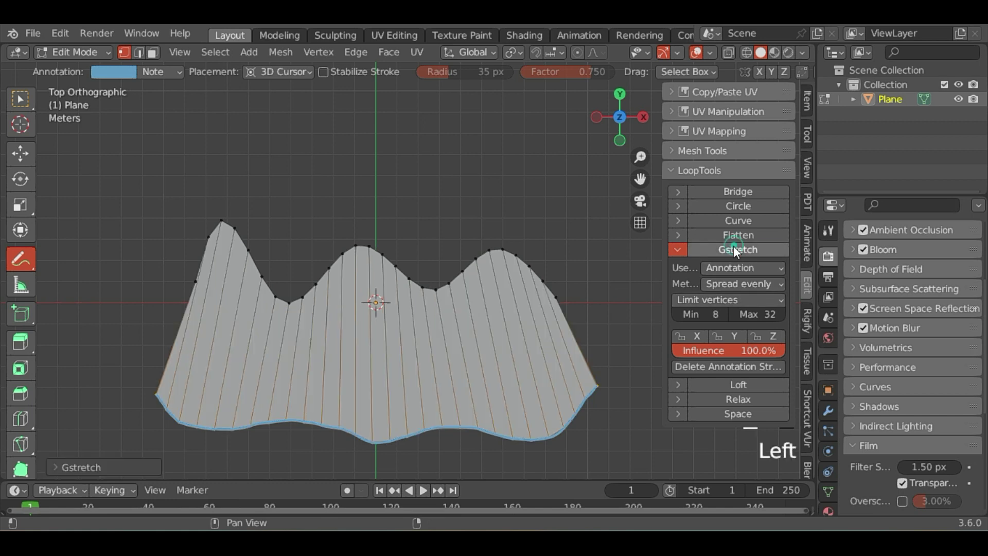
# Step: Delete the Gstretch annotation stroke and erase the stray annotation dots beside the mesh
pyautogui.click(720, 366)
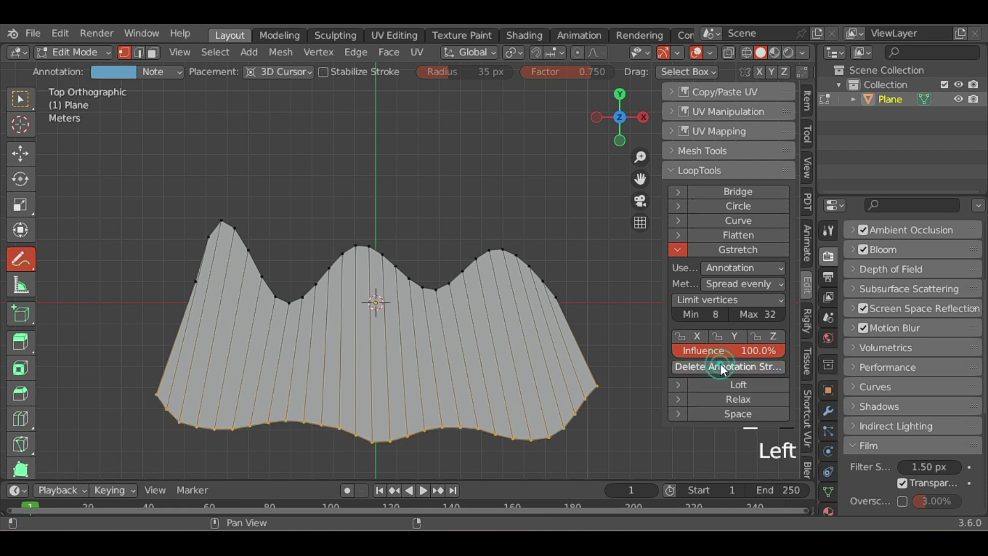
pyautogui.click(584, 305)
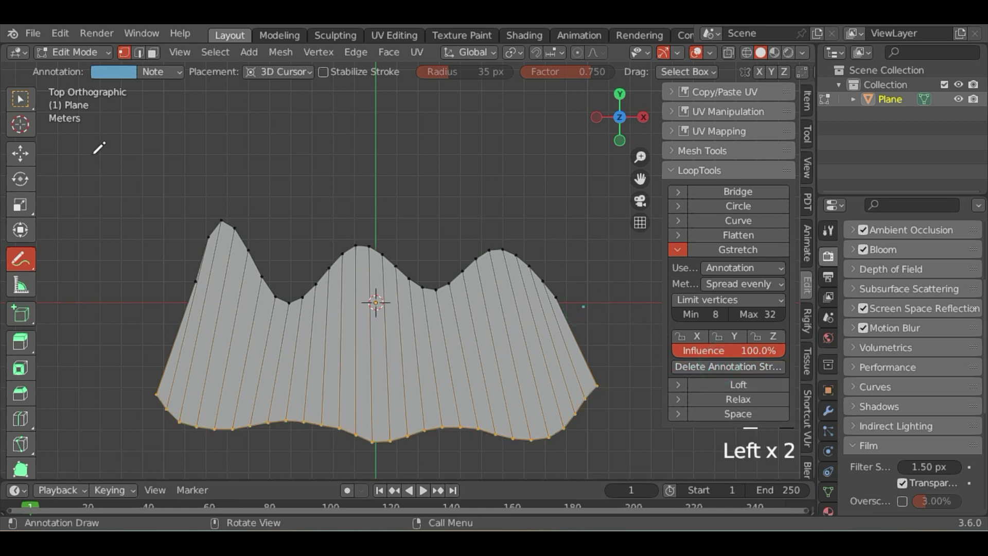
pyautogui.keyDown('ctrl'); pyautogui.click(614, 235); pyautogui.keyUp('ctrl')
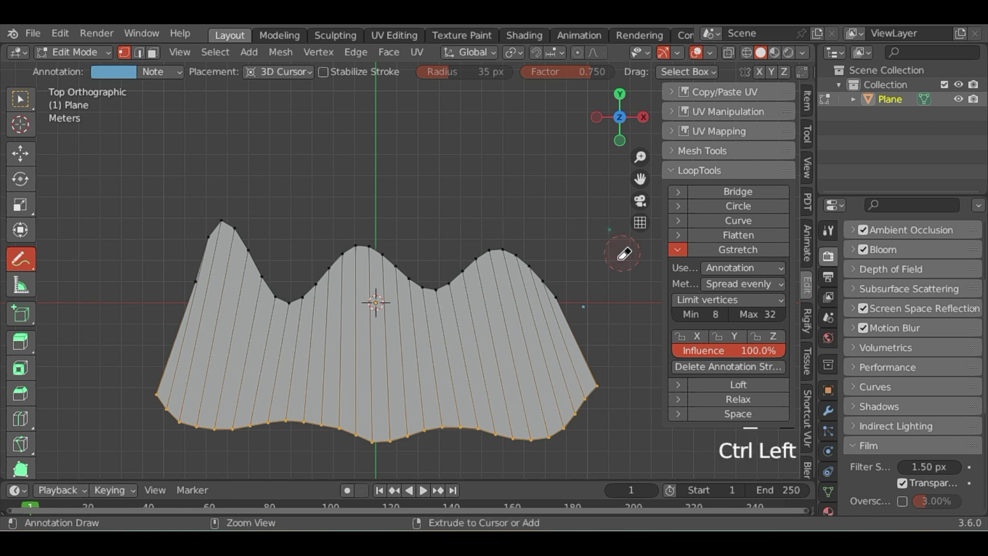
pyautogui.keyDown('ctrl'); pyautogui.click(587, 309); pyautogui.keyUp('ctrl')
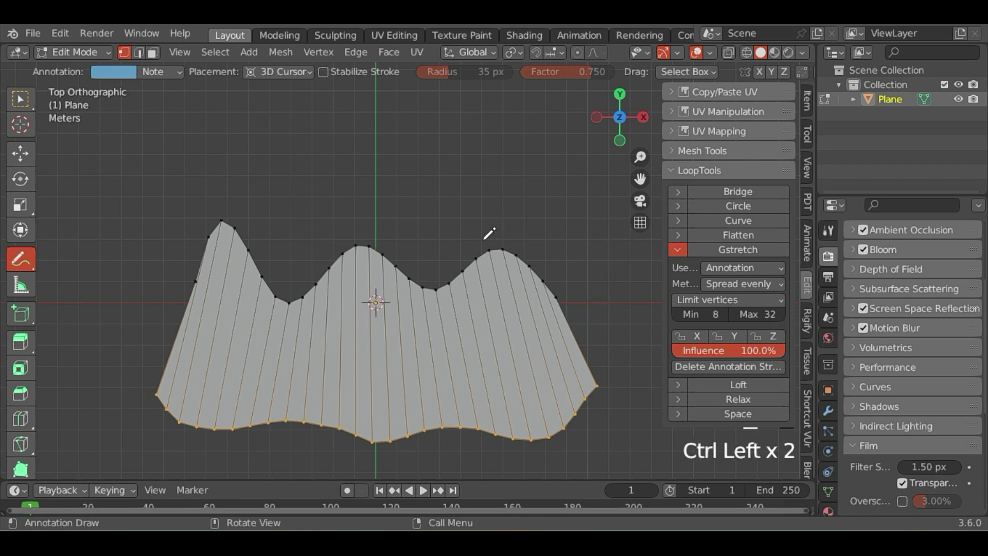
# Step: Return to the selection tool and collapse the LoopTools options
pyautogui.click(20, 100)
pyautogui.scroll(-1, 237, 226)
pyautogui.scroll(-1, 566, 335)
pyautogui.scroll(1, 535, 321)
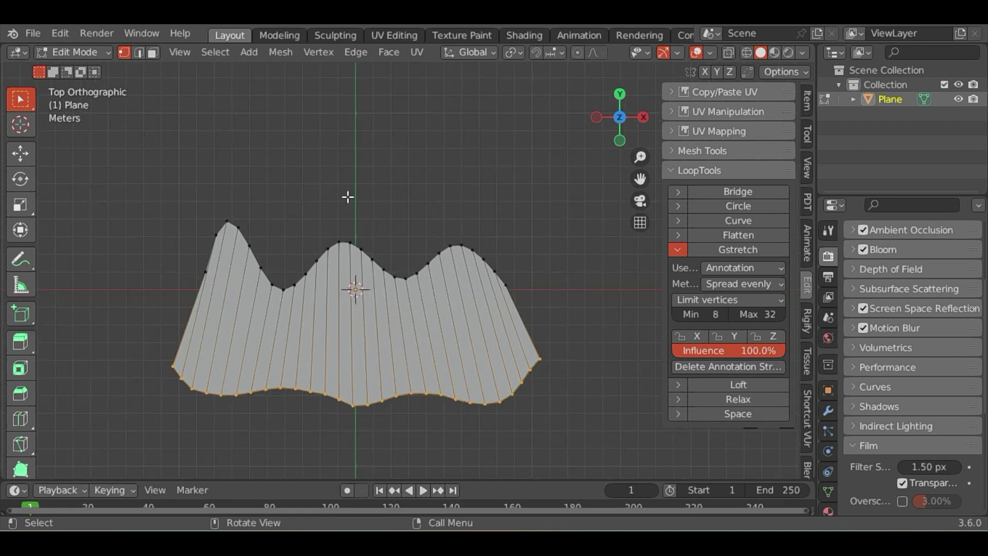
pyautogui.click(678, 170)
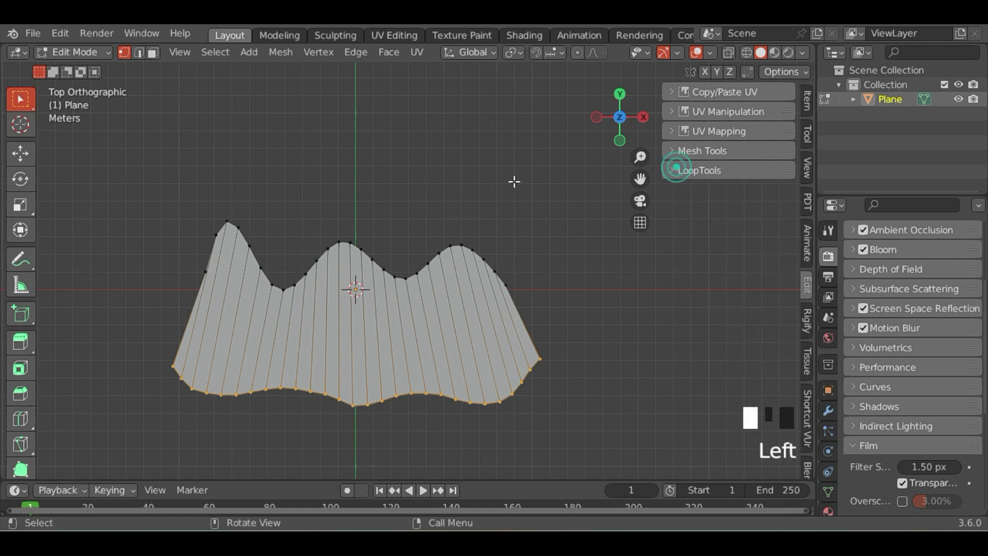
pyautogui.scroll(-1, 529, 251)
pyautogui.scroll(2, 357, 323)
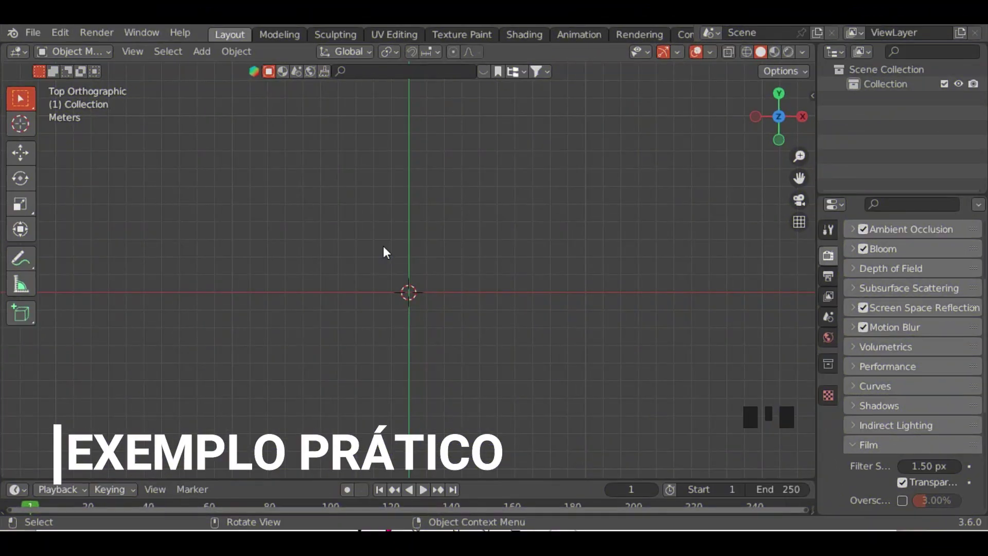
# Step: Import PERFIL_FACA.png into the empty scene with Images as Planes, keeping the Principled material type
pyautogui.press('q')
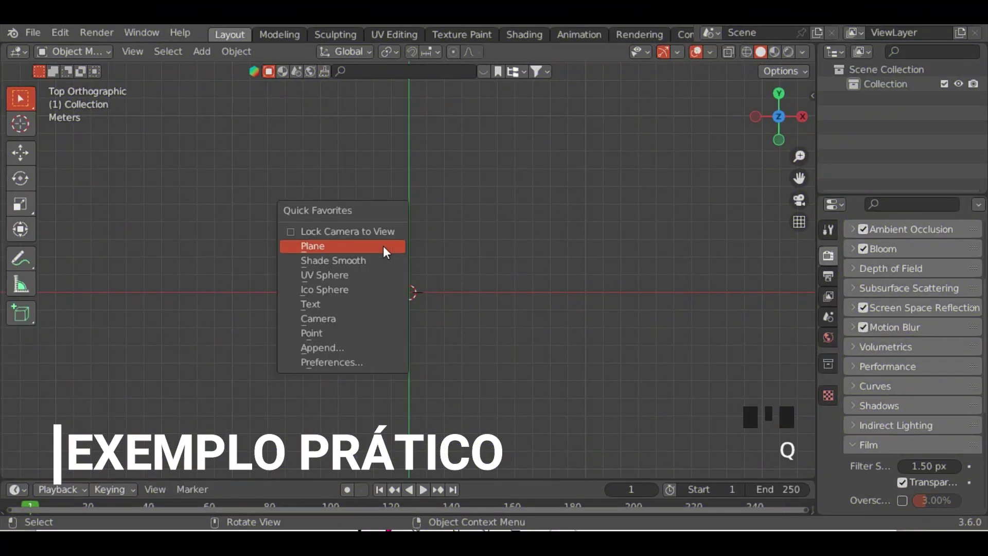
pyautogui.press('Escape')
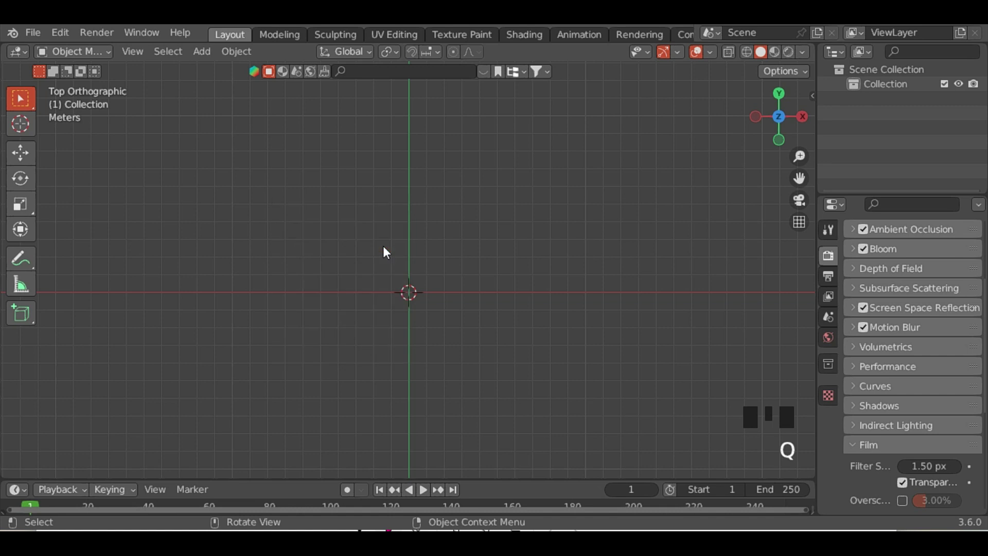
pyautogui.hotkey('shift', 'a')
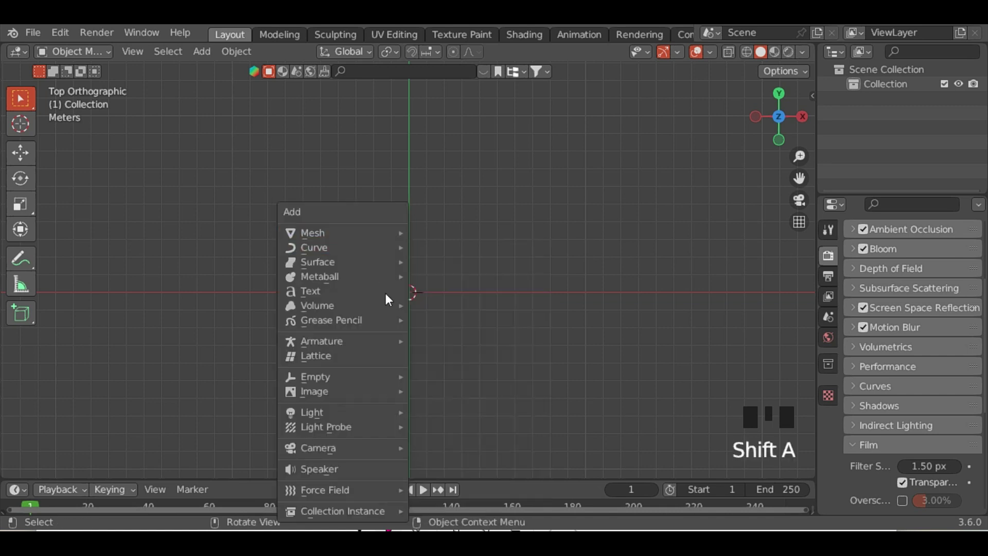
pyautogui.moveTo(359, 392)
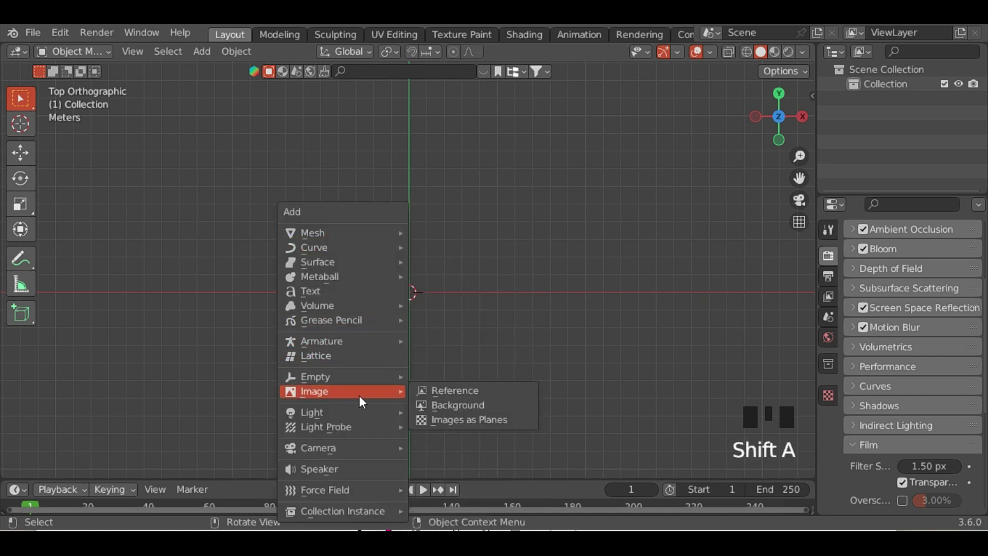
pyautogui.click(440, 425)
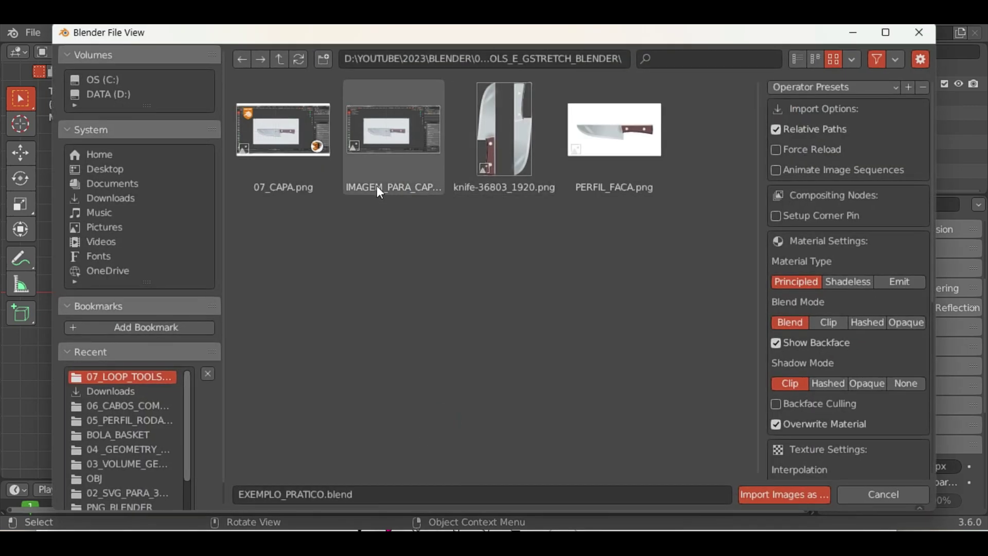
pyautogui.click(589, 156)
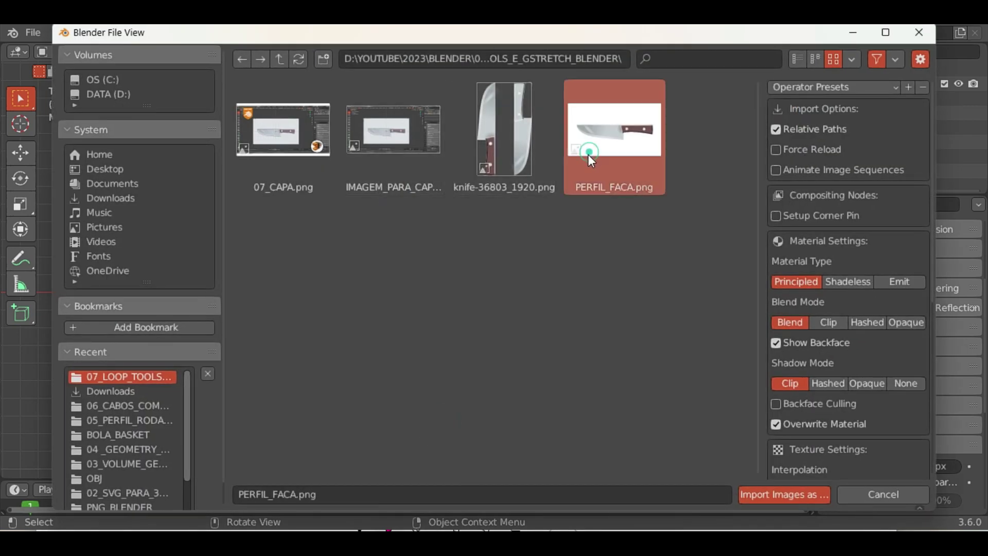
pyautogui.click(784, 489)
# Step: Display the imported knife image in Material Preview shading and frame it in the viewport
pyautogui.scroll(5, 417, 177)
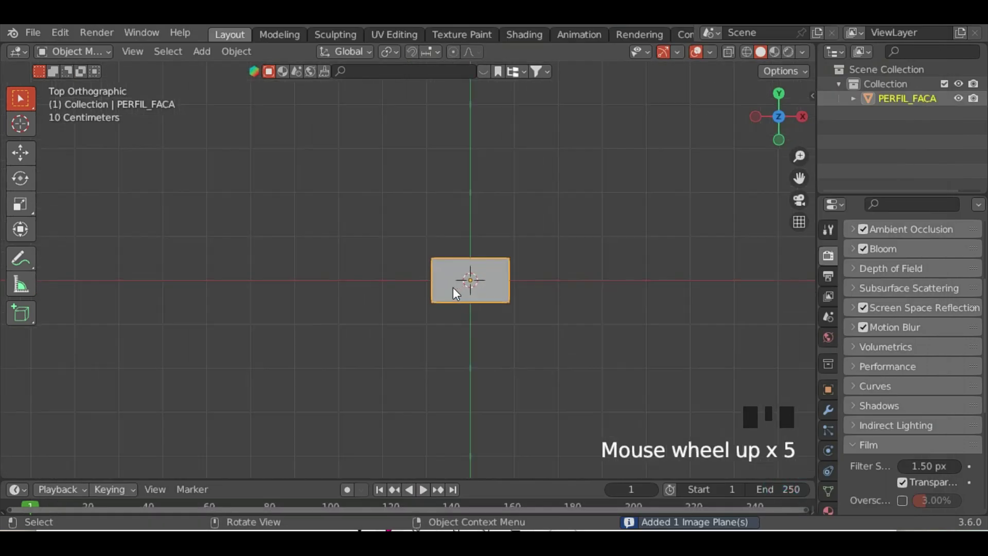
pyautogui.scroll(5, 452, 288)
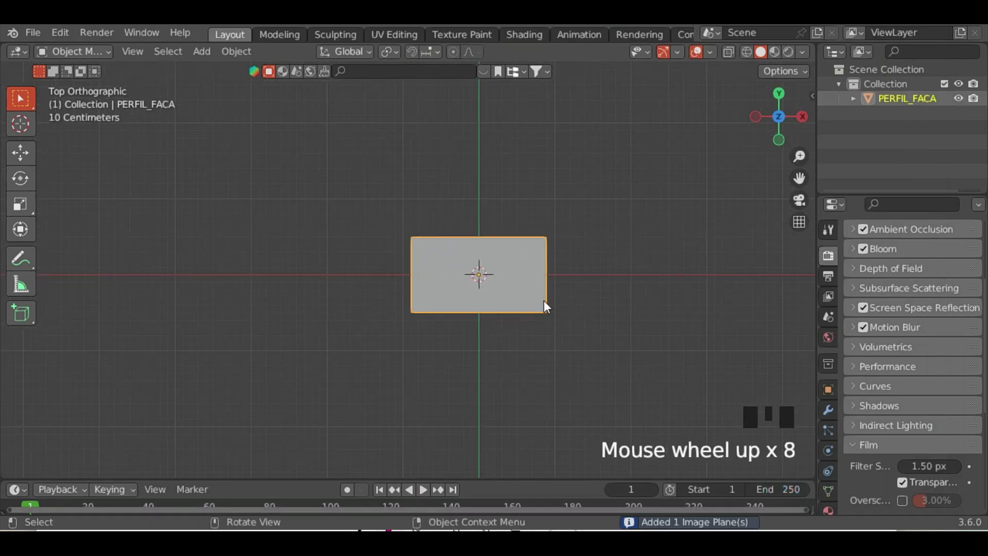
pyautogui.click(777, 50)
pyautogui.scroll(3, 515, 309)
pyautogui.scroll(-2, 499, 329)
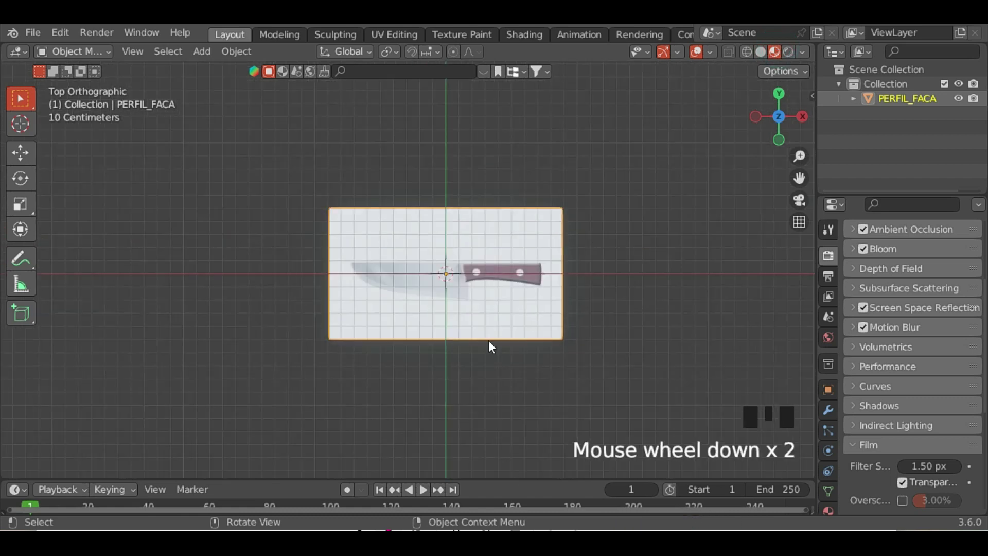
pyautogui.scroll(2, 529, 267)
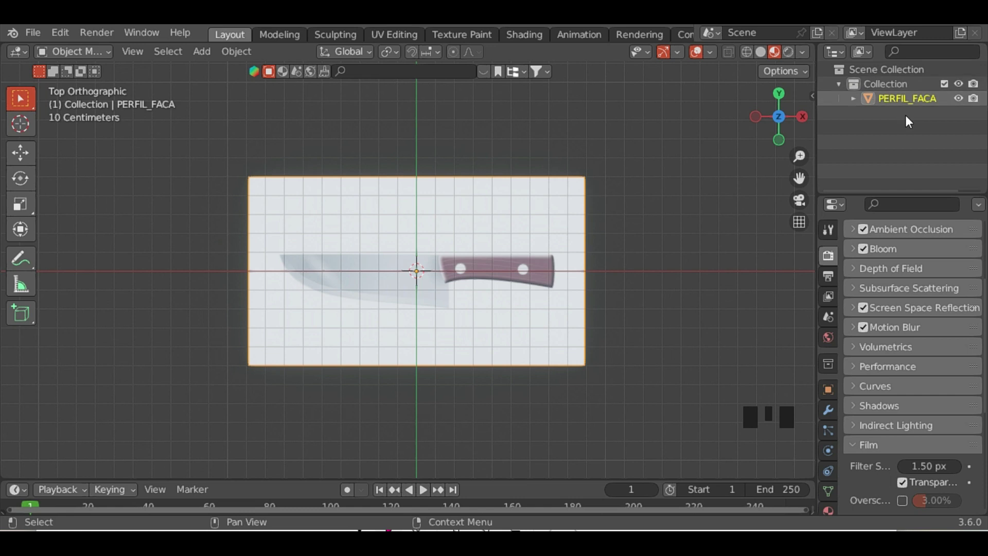
pyautogui.scroll(5, 895, 170)
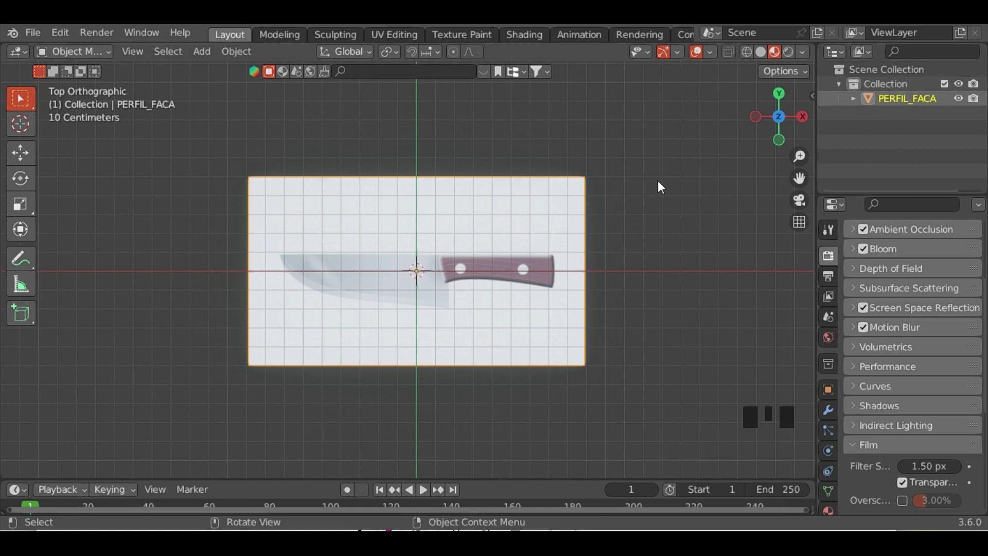
# Step: Widen the outliner, show its selectable restriction toggle, and make PERFIL_FACA unselectable
pyautogui.moveTo(817, 126); pyautogui.dragTo(766, 123)
pyautogui.click(961, 47)
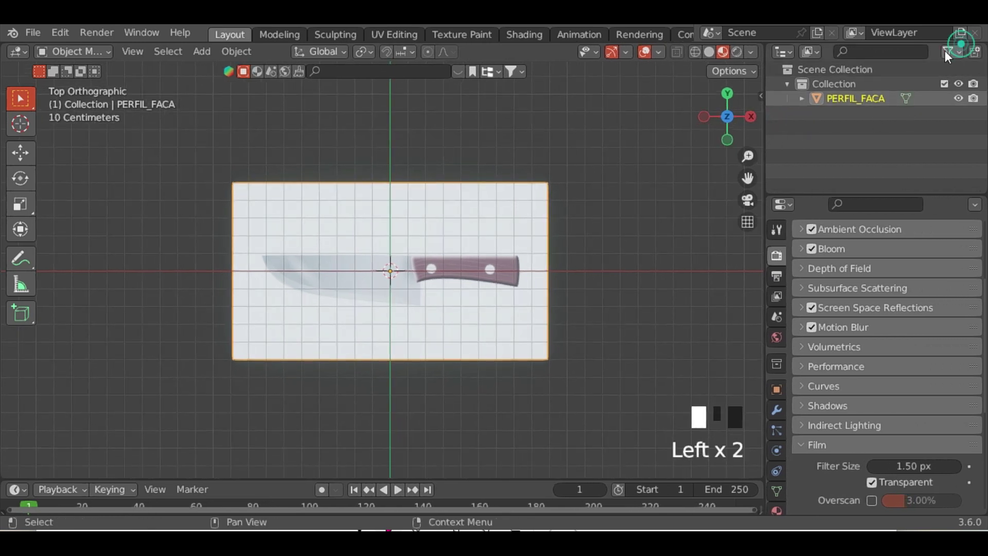
pyautogui.click(955, 54)
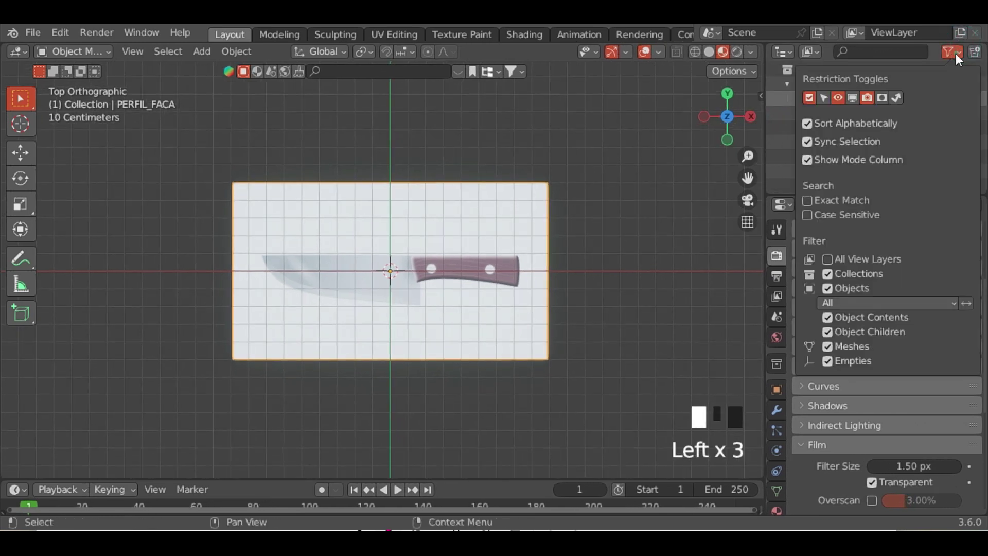
pyautogui.click(823, 98)
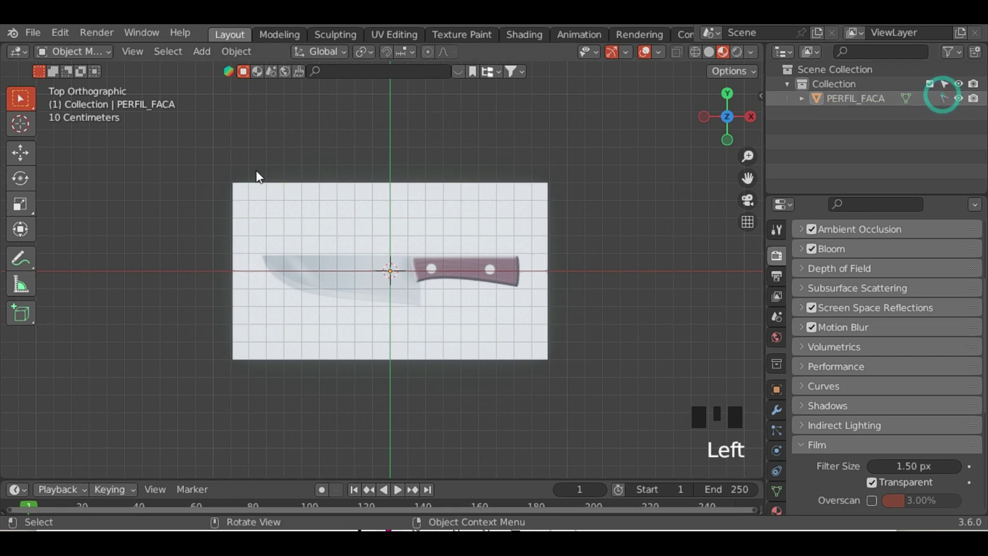
# Step: Add a plane mesh at the origin over the knife reference image
pyautogui.click(183, 224)
pyautogui.press('q')
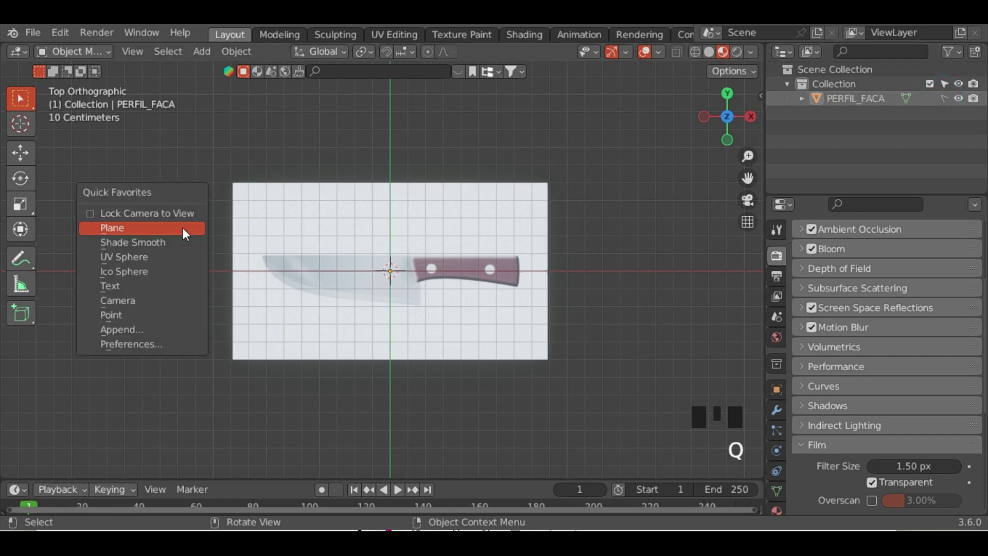
pyautogui.click(185, 233)
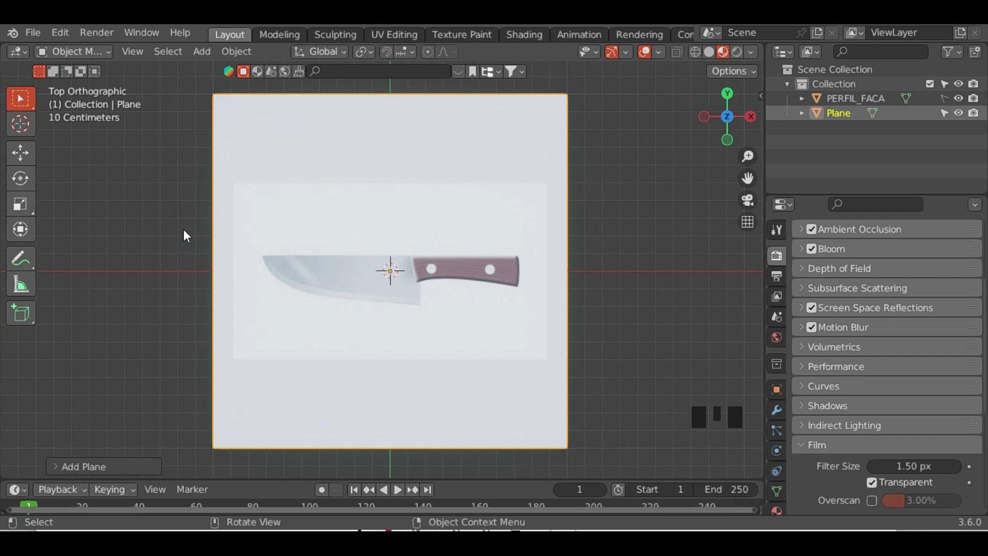
# Step: In Edit Mode, move the plane's left edge about 0.28 m along X to line up with the knife tip
pyautogui.press('Tab')
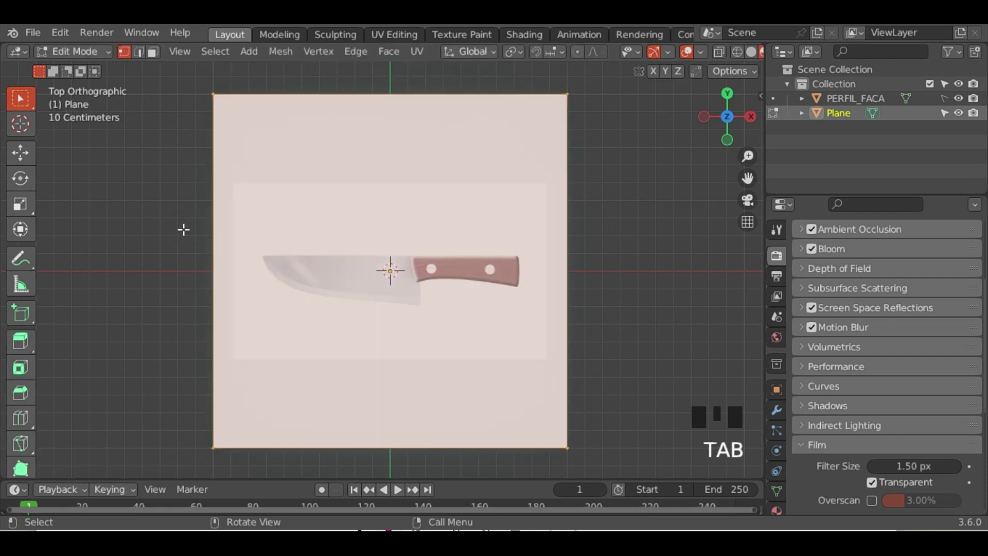
pyautogui.click(111, 150)
pyautogui.moveTo(192, 84); pyautogui.dragTo(269, 459)
pyautogui.press('g')
pyautogui.press('x')
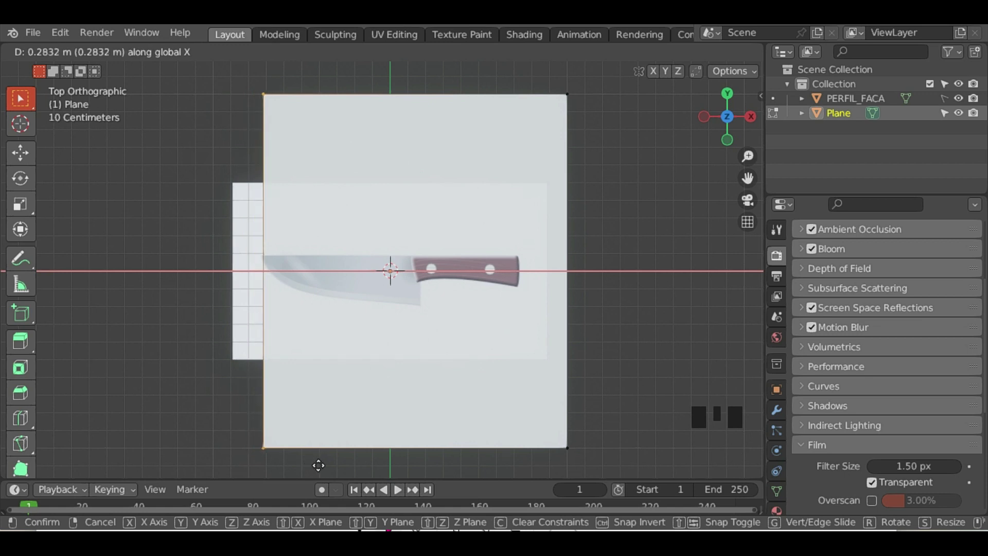
pyautogui.click(320, 462)
# Step: Move the plane's right edge about -0.83 m along X to line up with the heel of the blade
pyautogui.moveTo(494, 59); pyautogui.dragTo(596, 465)
pyautogui.press('g')
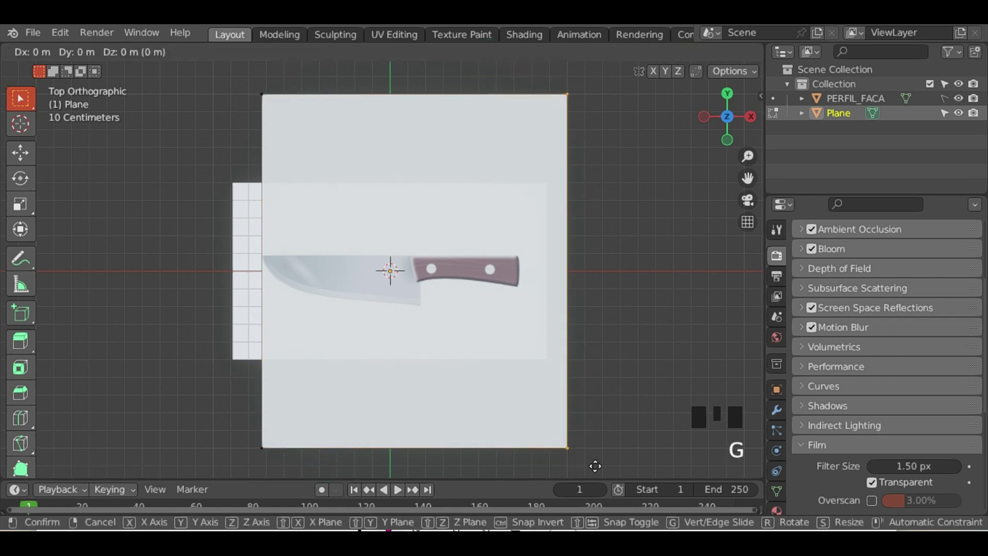
pyautogui.press('x')
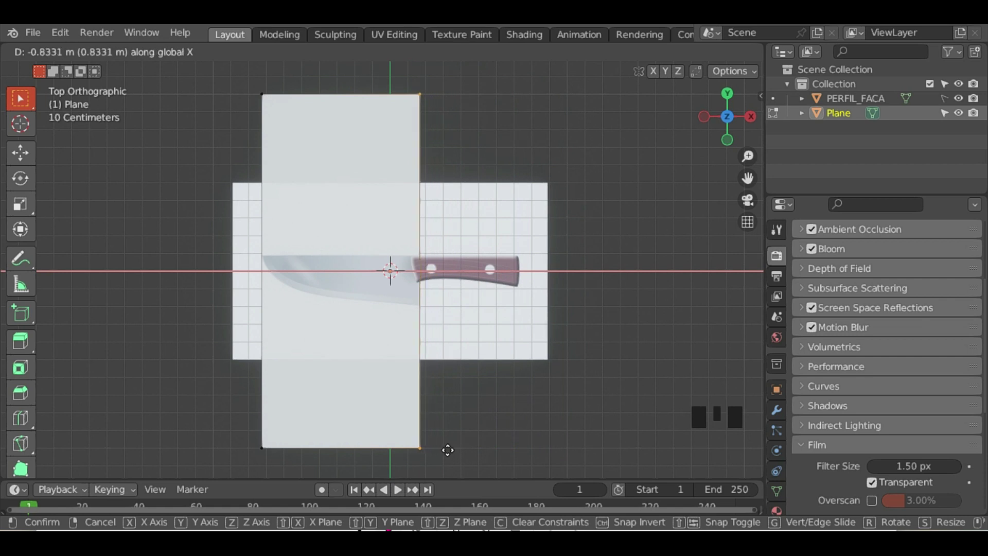
pyautogui.click(447, 451)
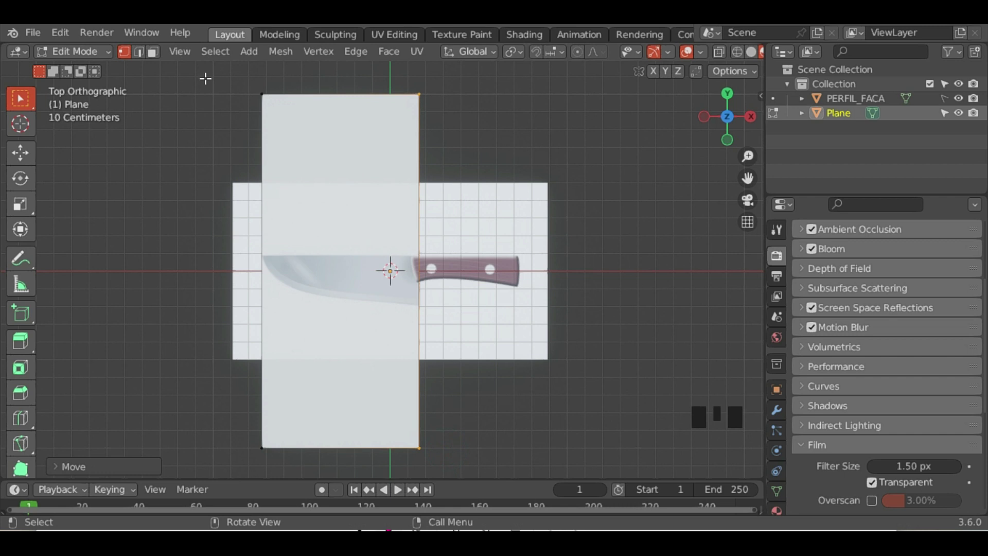
# Step: Move the plane's lower edge up along Y until it sits just above the knife's spine
pyautogui.moveTo(230, 403); pyautogui.dragTo(441, 466)
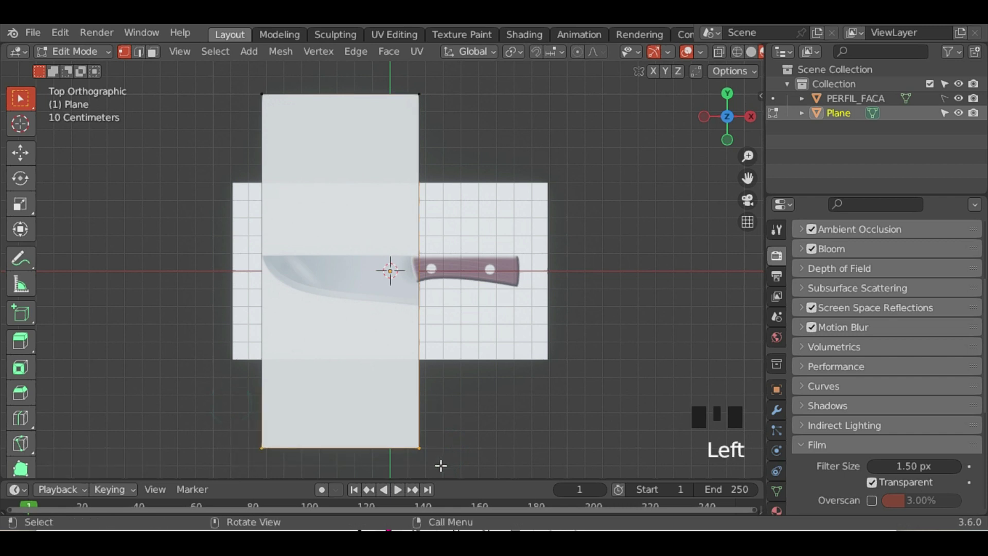
pyautogui.press('g')
pyautogui.press('y')
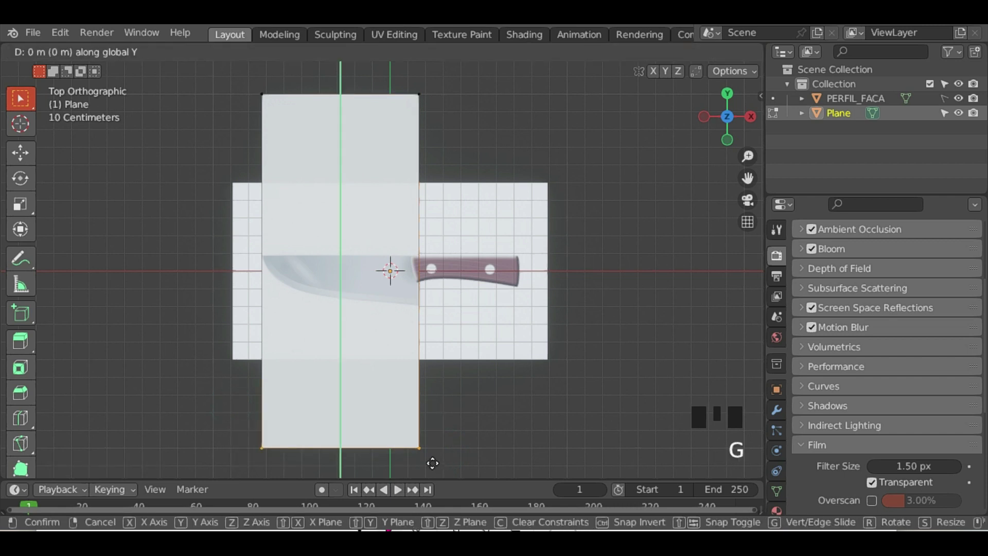
pyautogui.click(278, 249)
# Step: Move the plane's upper edge down along Y to leave a short rectangle above the blade
pyautogui.scroll(4, 278, 249)
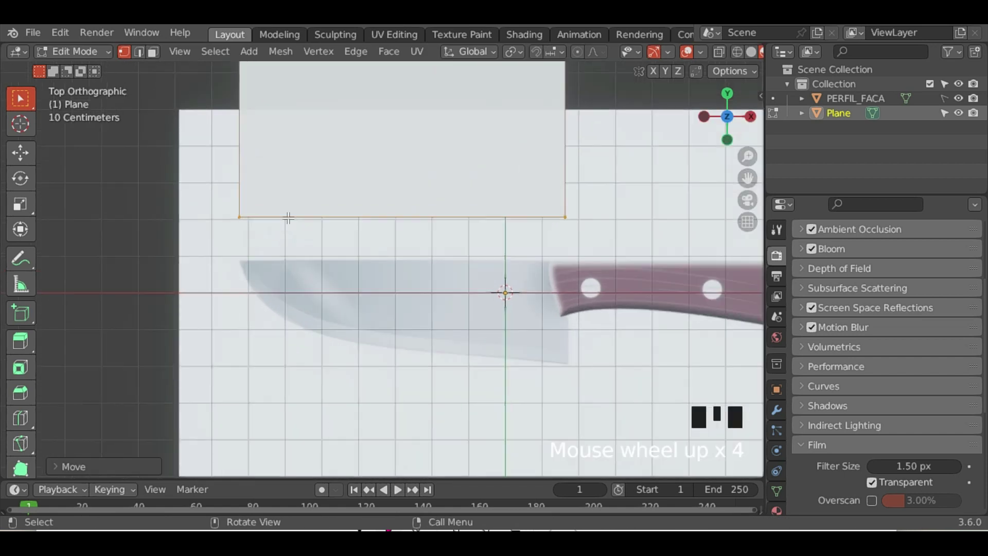
pyautogui.scroll(-5, 288, 218)
pyautogui.scroll(2, 307, 174)
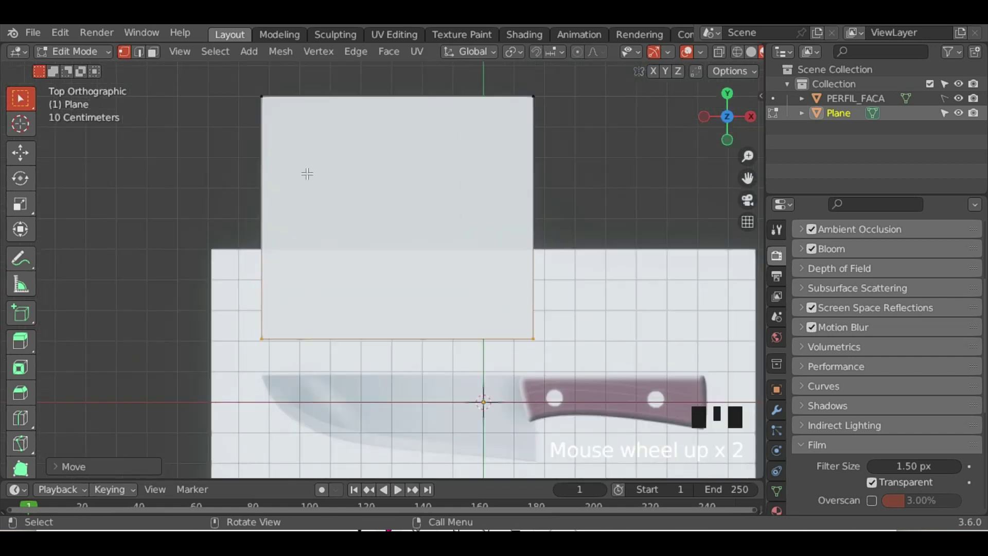
pyautogui.moveTo(234, 90); pyautogui.dragTo(563, 179)
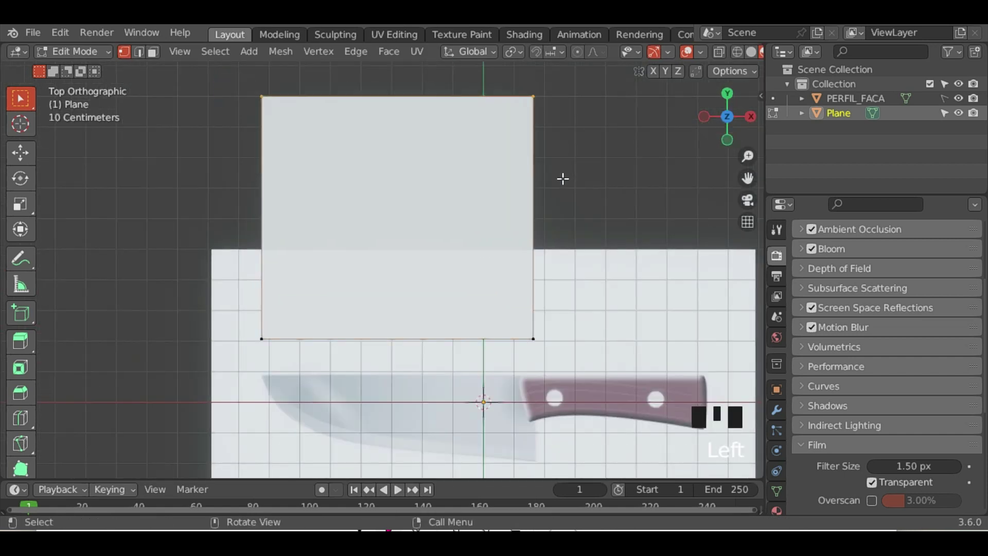
pyautogui.press('g')
pyautogui.press('y')
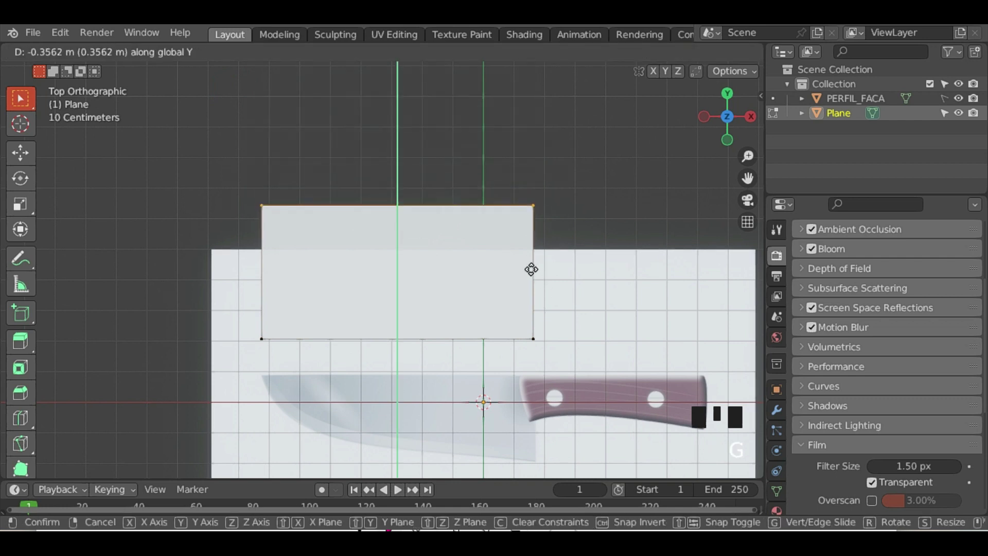
pyautogui.click(468, 316)
# Step: Add about 30 evenly spaced vertical loop cuts across the plane, with an edge slide of 0
pyautogui.hotkey('ctrl', 'r')
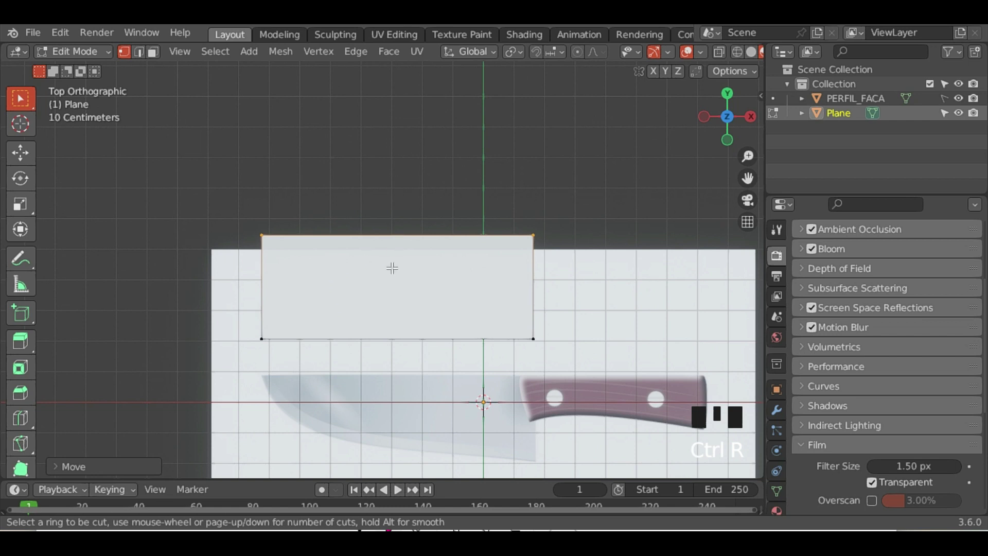
pyautogui.scroll(2, 367, 255)
pyautogui.scroll(9, 366, 255)
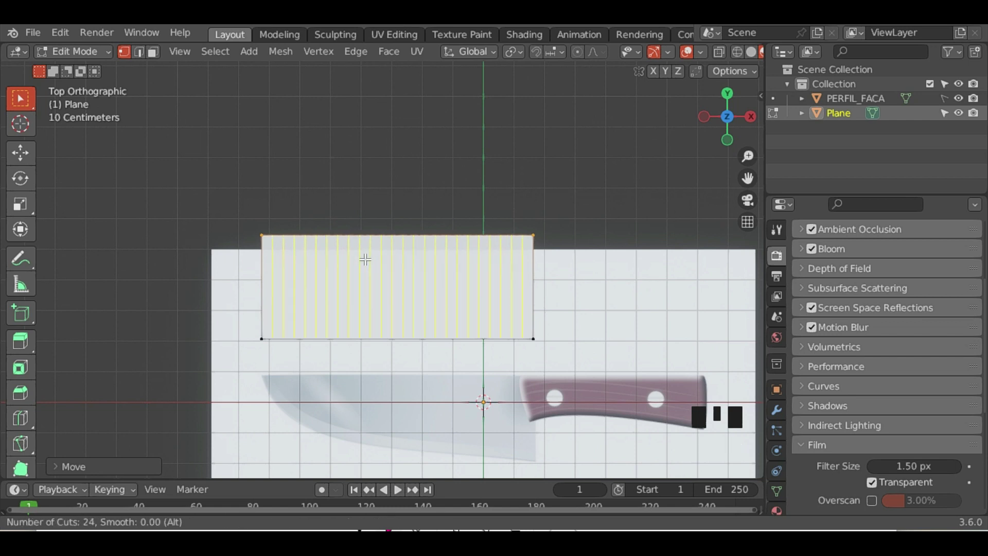
pyautogui.click(362, 262)
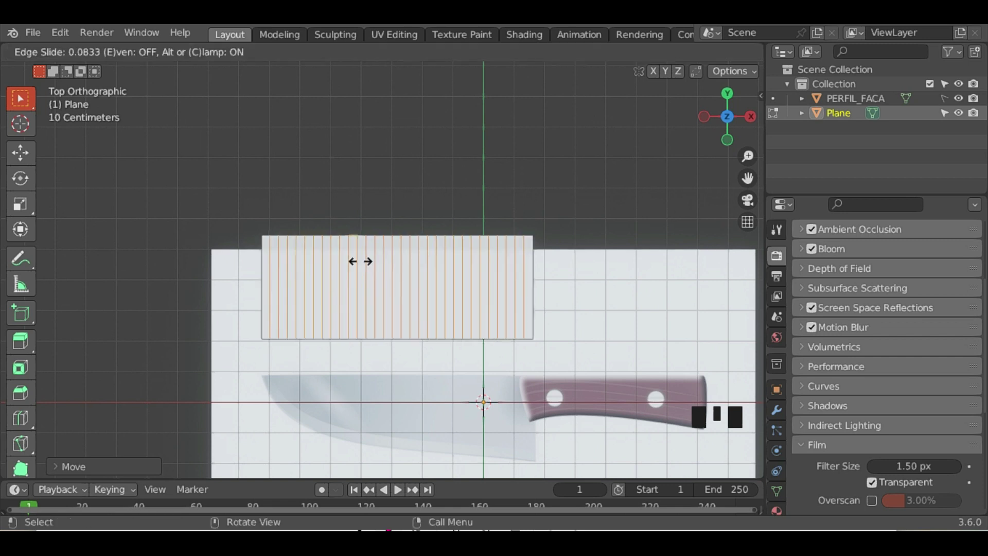
pyautogui.press('0')
pyautogui.press('Return')
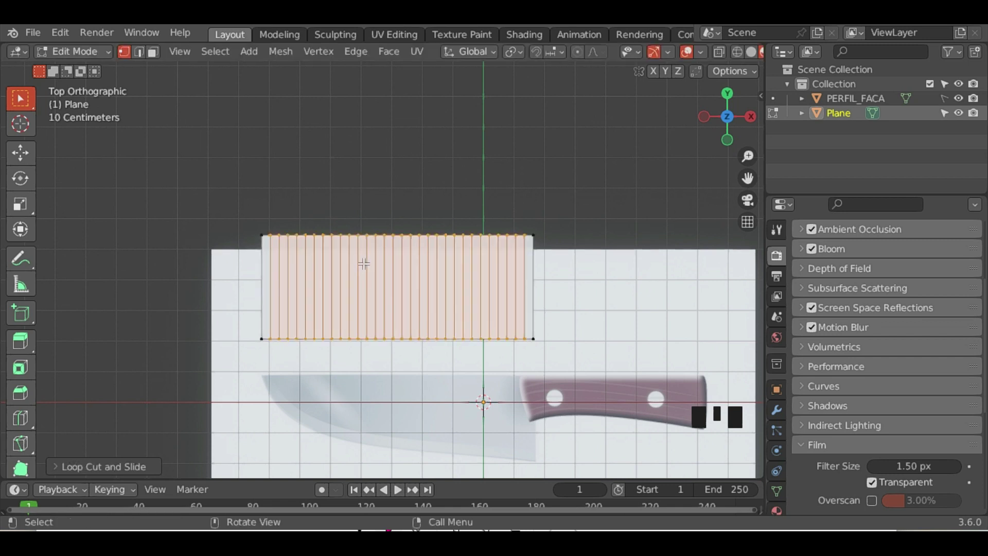
# Step: Select the plane's bottom row of vertices and set LoopTools Gstretch to use Annotation
pyautogui.click(152, 259)
pyautogui.scroll(-2, 152, 259)
pyautogui.scroll(2, 279, 380)
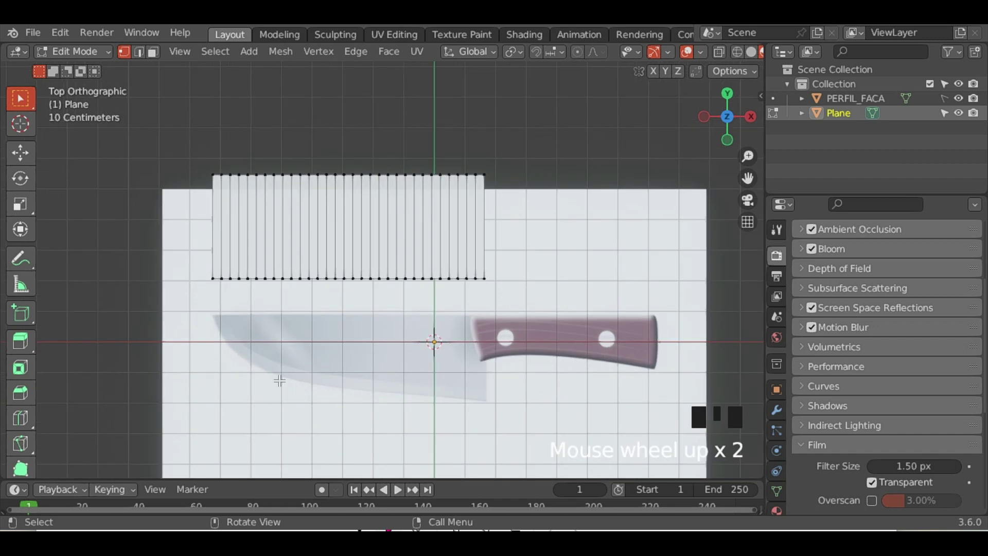
pyautogui.moveTo(139, 249); pyautogui.dragTo(517, 307)
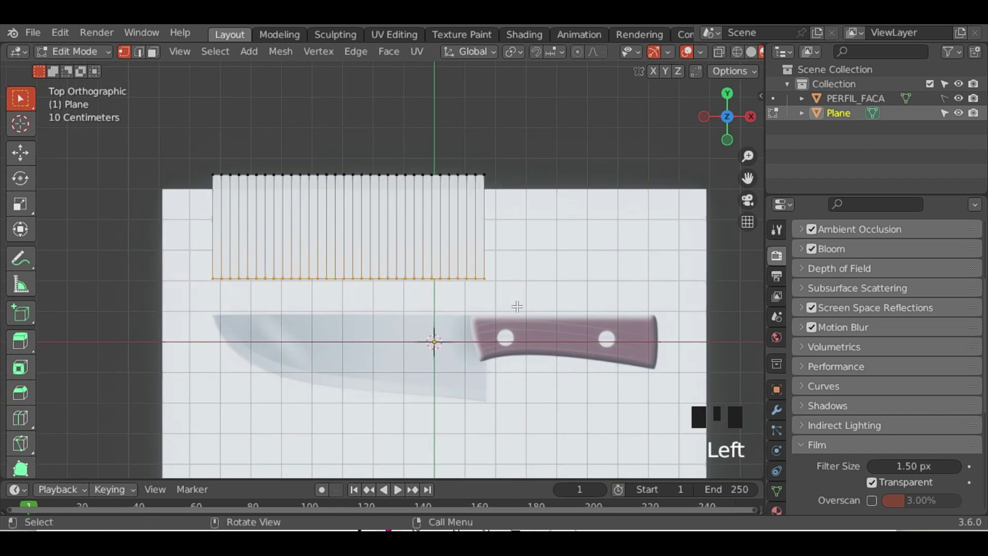
pyautogui.press('n')
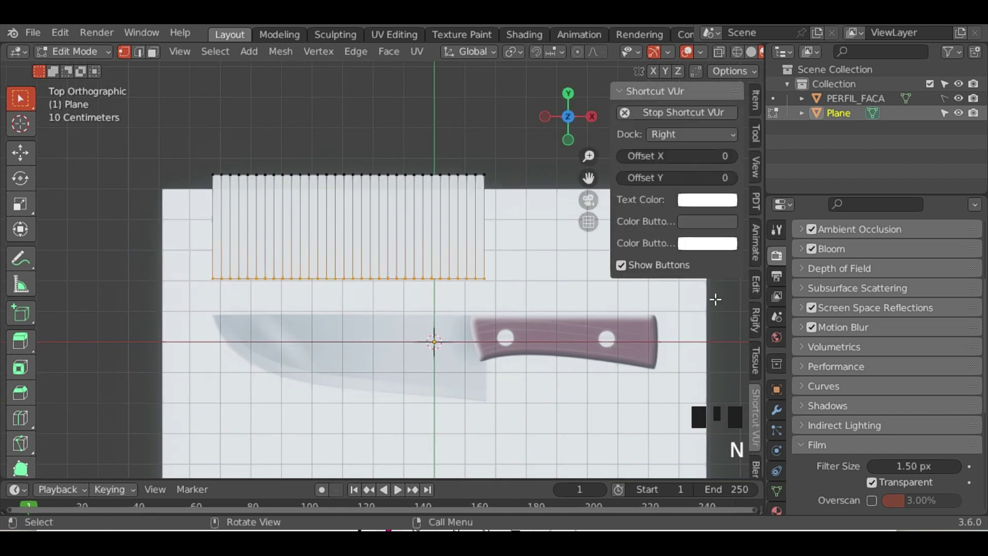
pyautogui.click(754, 284)
pyautogui.click(621, 170)
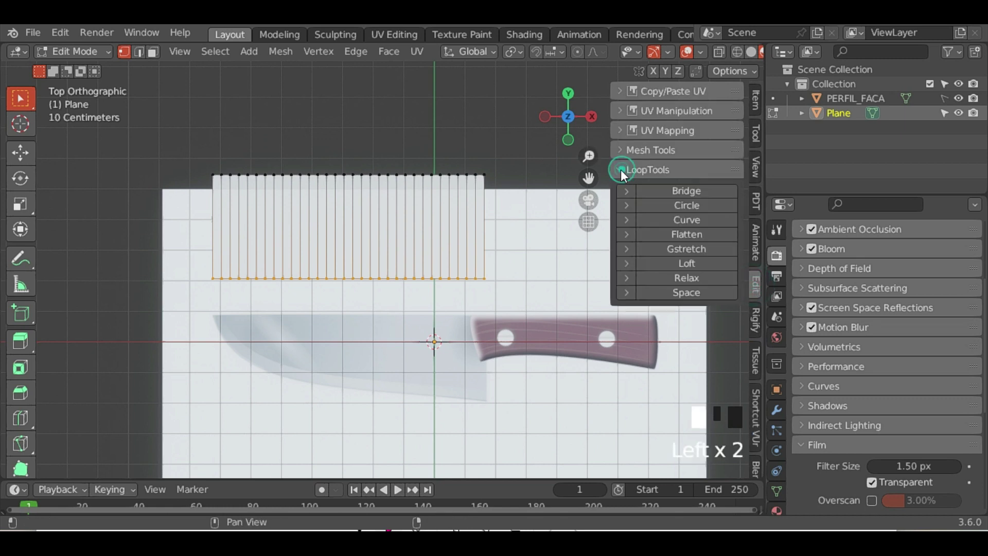
pyautogui.click(625, 248)
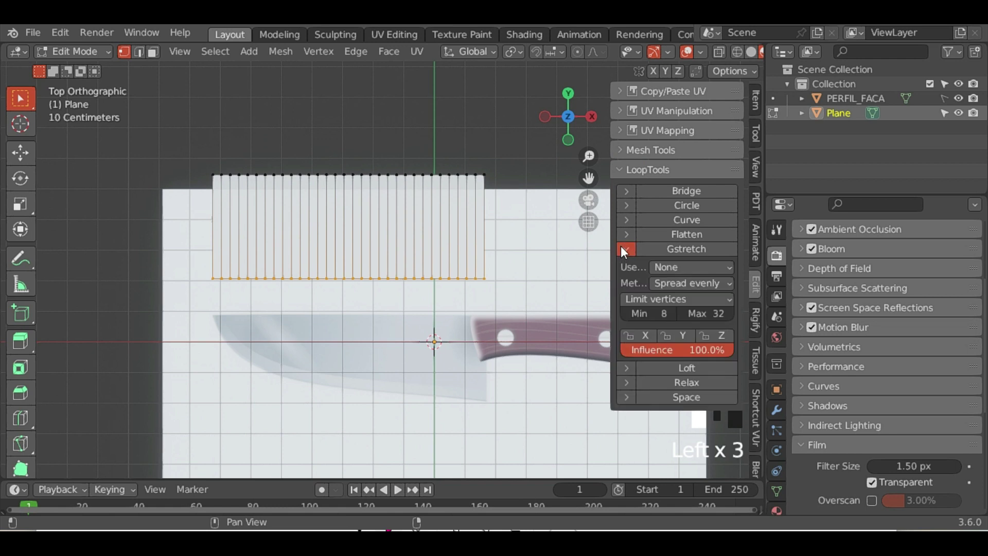
pyautogui.click(665, 270)
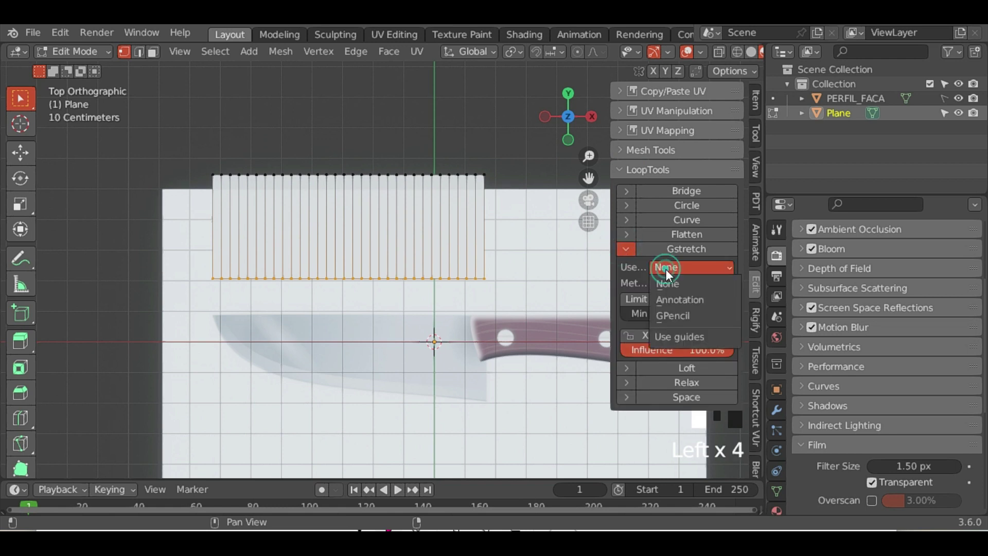
pyautogui.click(677, 298)
# Step: Draw an annotation stroke along the knife's cutting edge from the heel to the tip
pyautogui.click(15, 261)
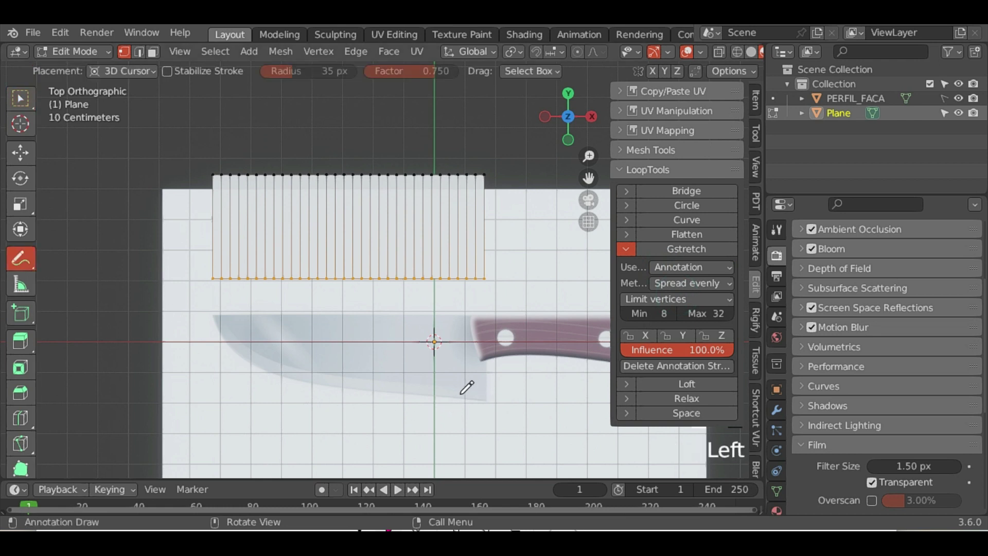
pyautogui.click(484, 400)
pyautogui.moveTo(472, 399)
pyautogui.mouseDown()
pyautogui.moveTo(269, 375)
pyautogui.moveTo(209, 315)
pyautogui.mouseUp()
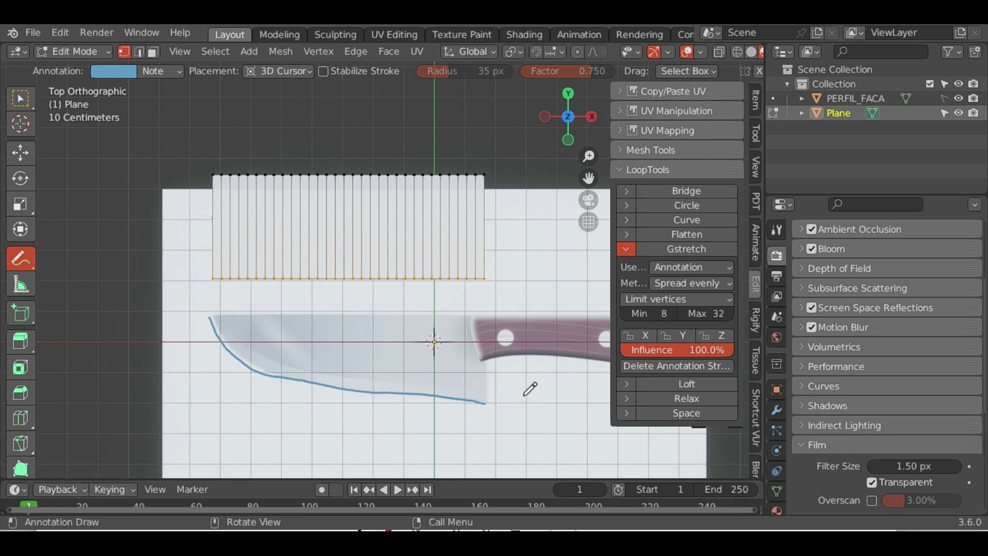
# Step: Apply Gstretch to fit the selected bottom vertices to the stroke, delete the annotation strokes, and hide the sidebar
pyautogui.click(668, 251)
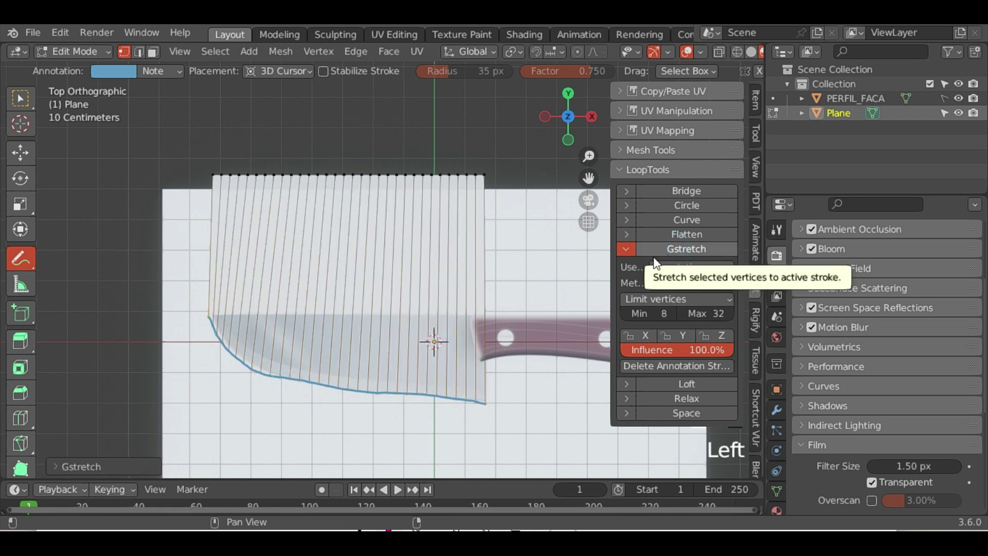
pyautogui.click(671, 359)
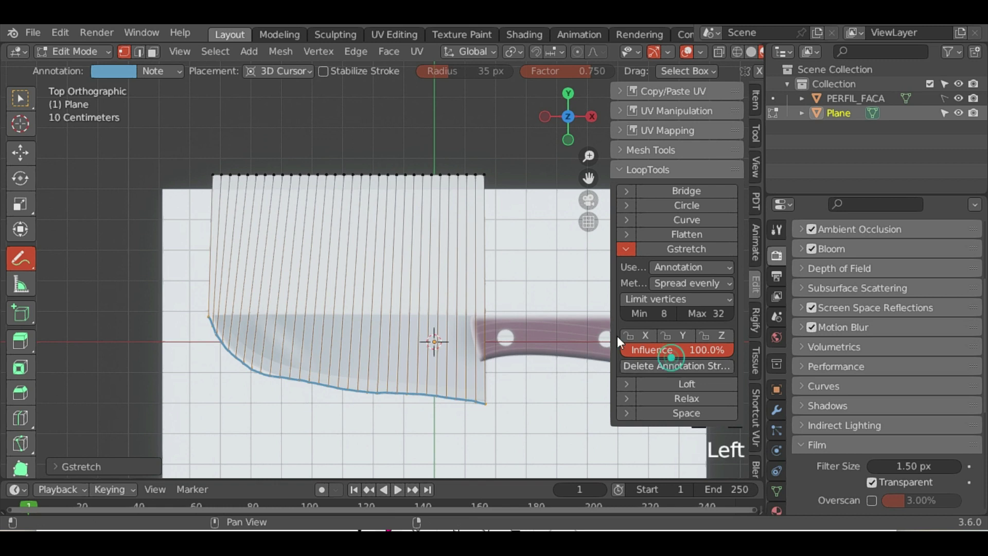
pyautogui.click(641, 365)
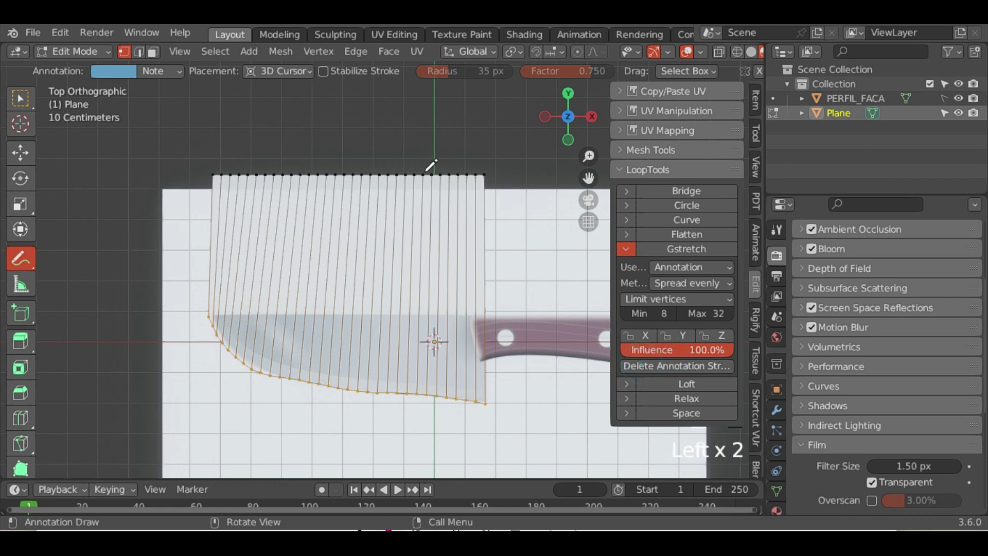
pyautogui.press('n')
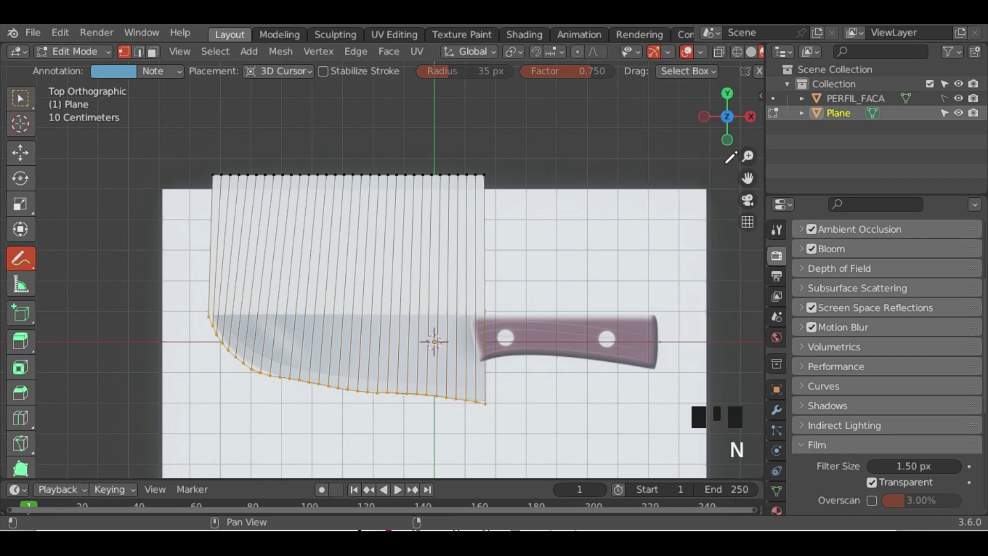
# Step: With the Select Box tool, select the top row of vertices and move it down along Y onto the knife's spine
pyautogui.click(20, 98)
pyautogui.moveTo(204, 126); pyautogui.dragTo(510, 255)
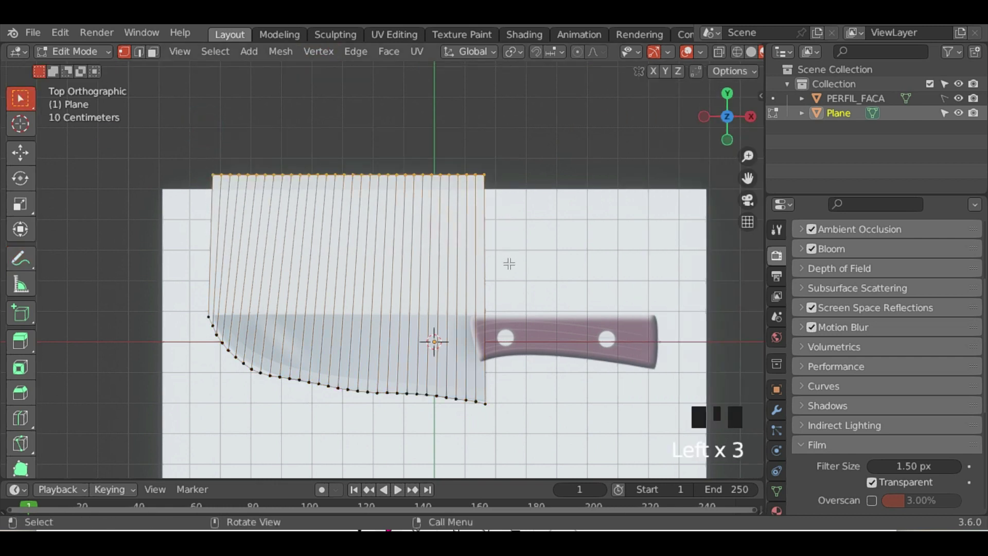
pyautogui.press('g')
pyautogui.press('y')
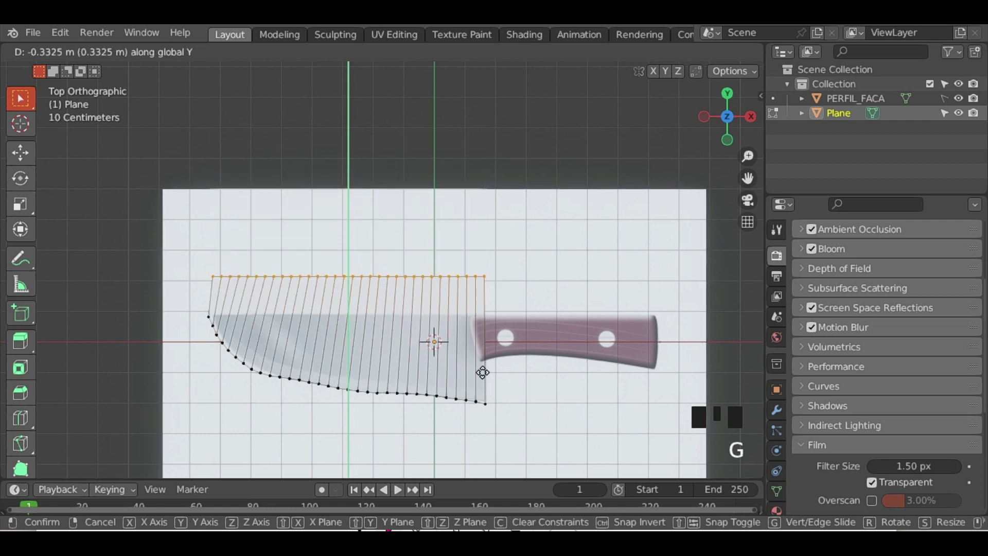
pyautogui.click(481, 402)
# Step: Select all vertices of the blade mesh
pyautogui.scroll(-1, 375, 318)
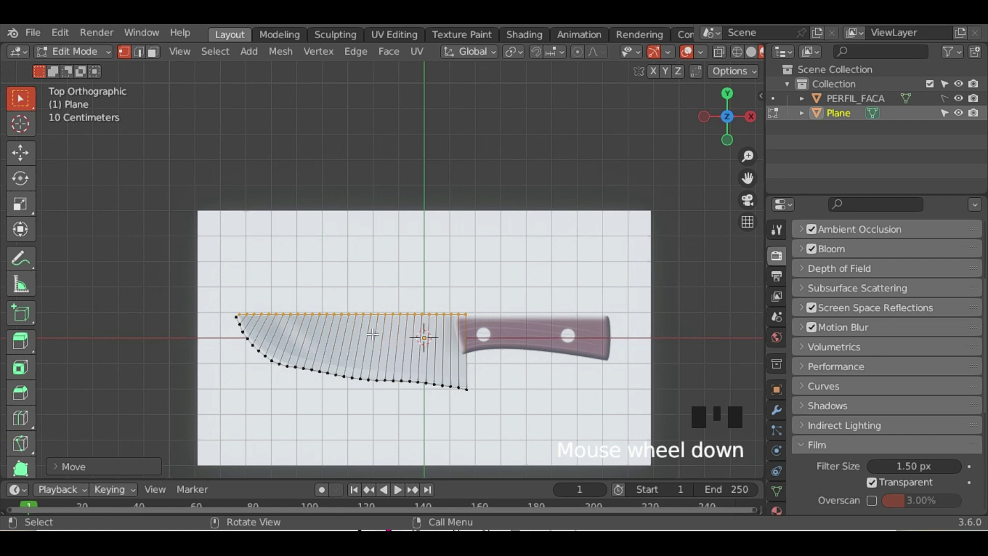
pyautogui.click(147, 221)
pyautogui.moveTo(148, 232); pyautogui.dragTo(503, 421)
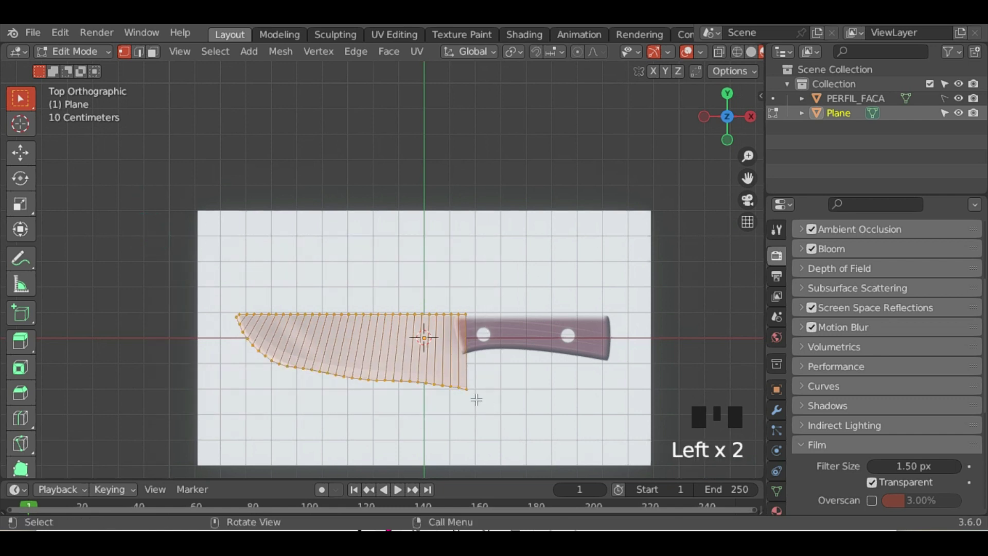
pyautogui.scroll(2, 478, 400)
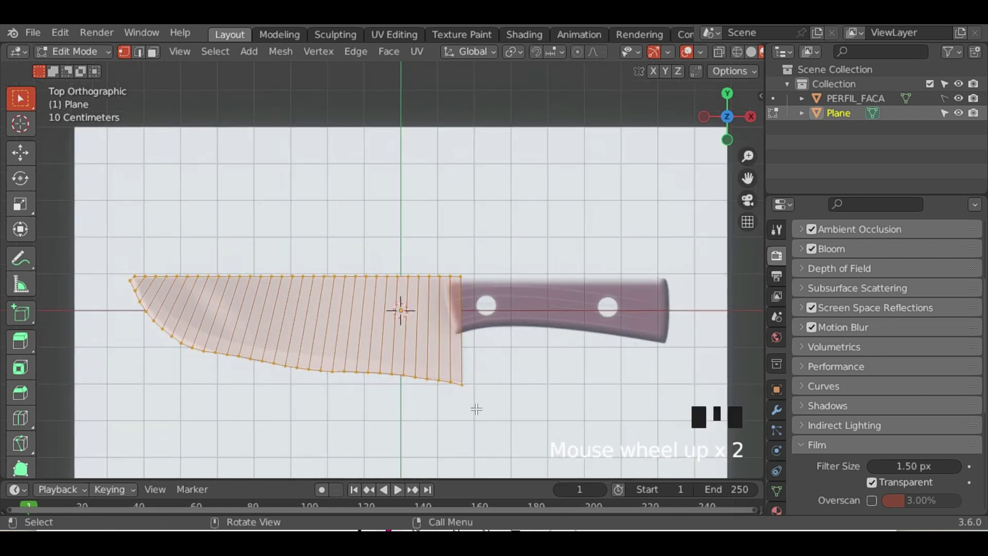
pyautogui.scroll(-1, 329, 326)
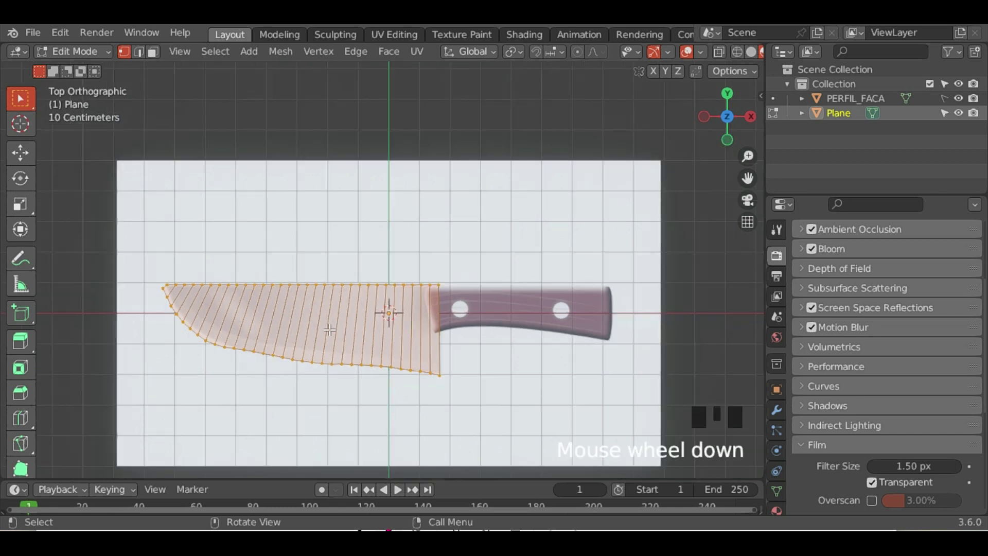